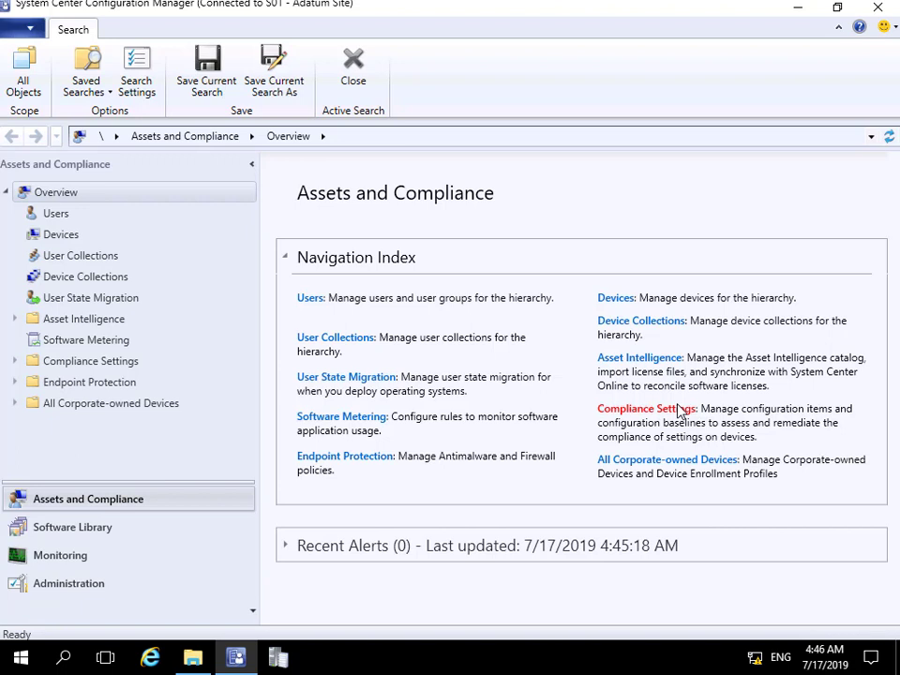
Start creating a new query under Queries in the Monitoring workspace.
click(73, 559)
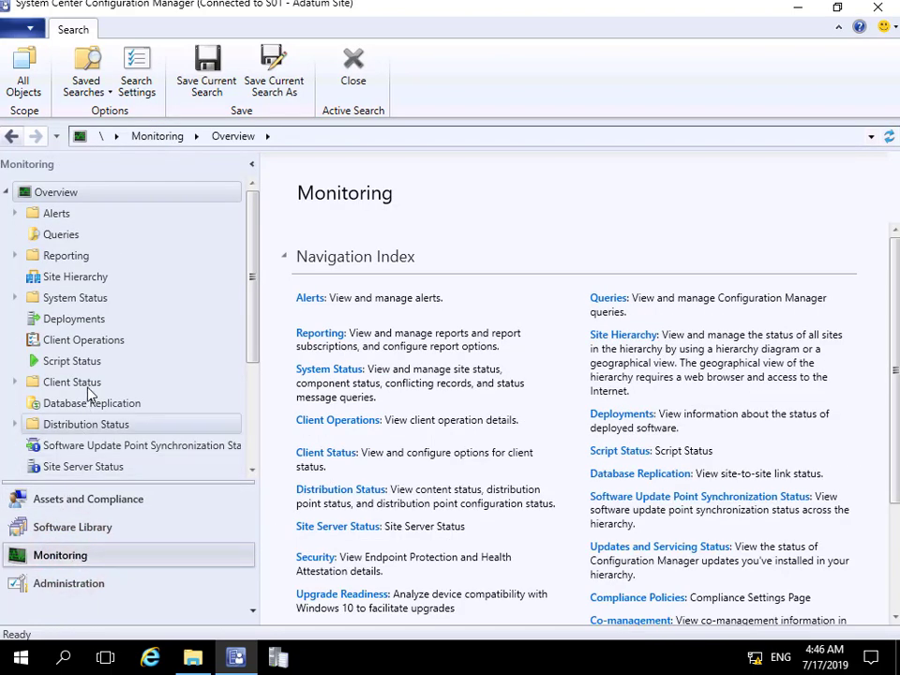
click(62, 238)
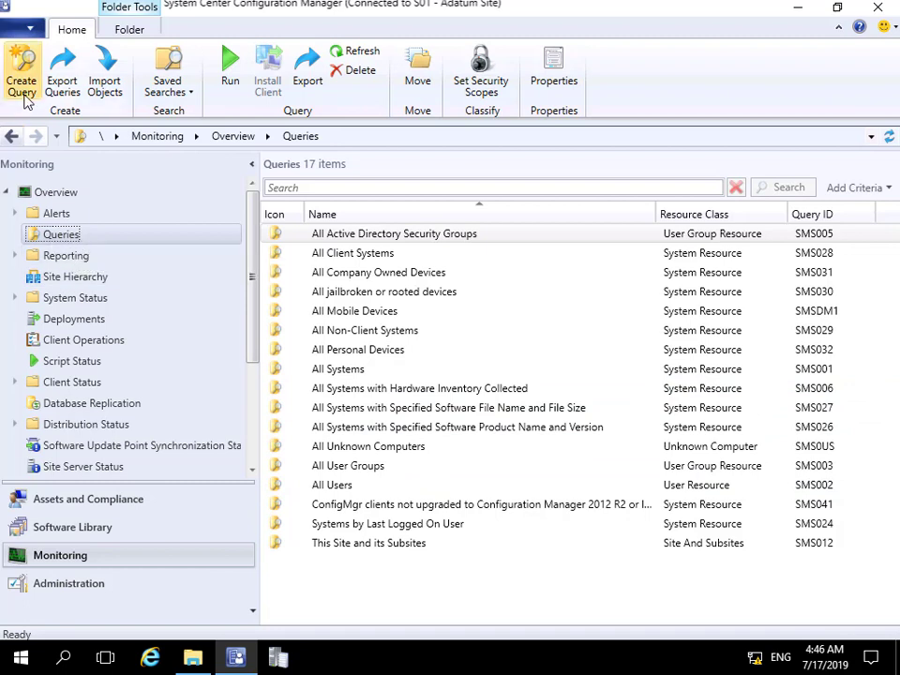
right_click(66, 237)
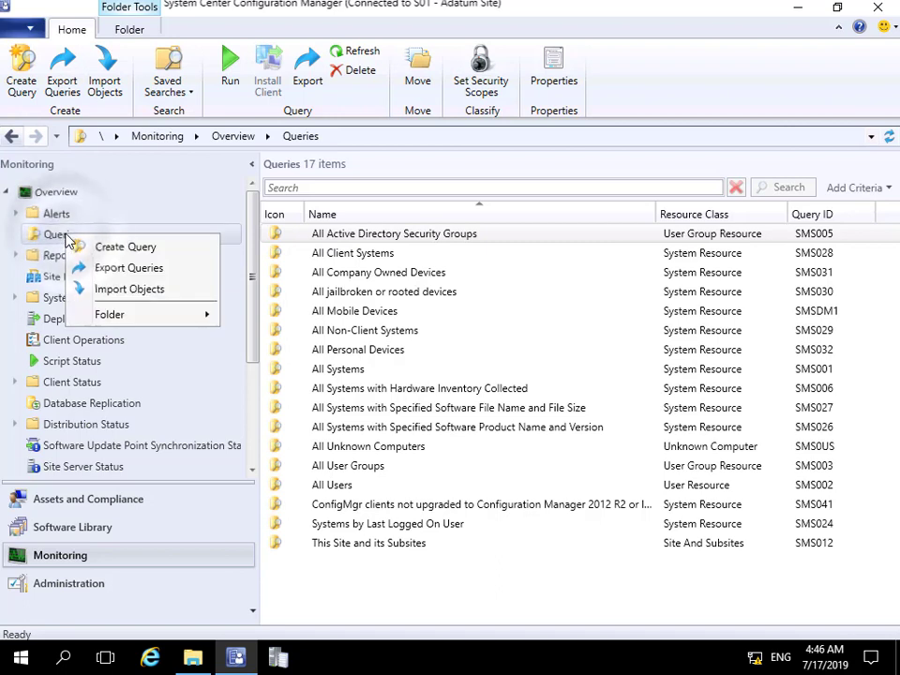
click(112, 246)
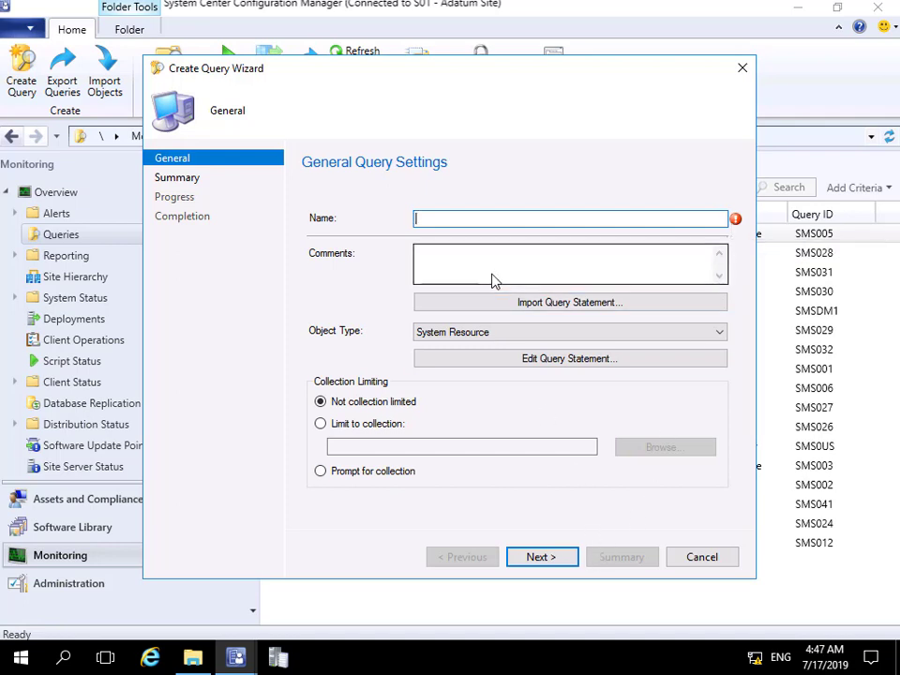
Name the query All LON Systems and enter the same text as its comment.
text(All LON Systems)
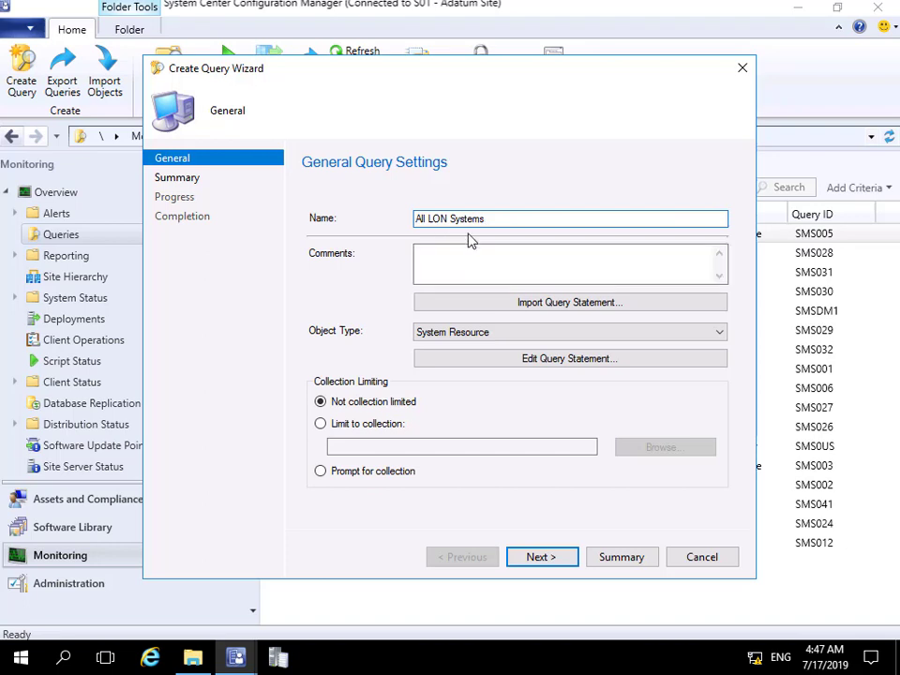
drag(494, 221, 401, 227)
key(ctrl+c)
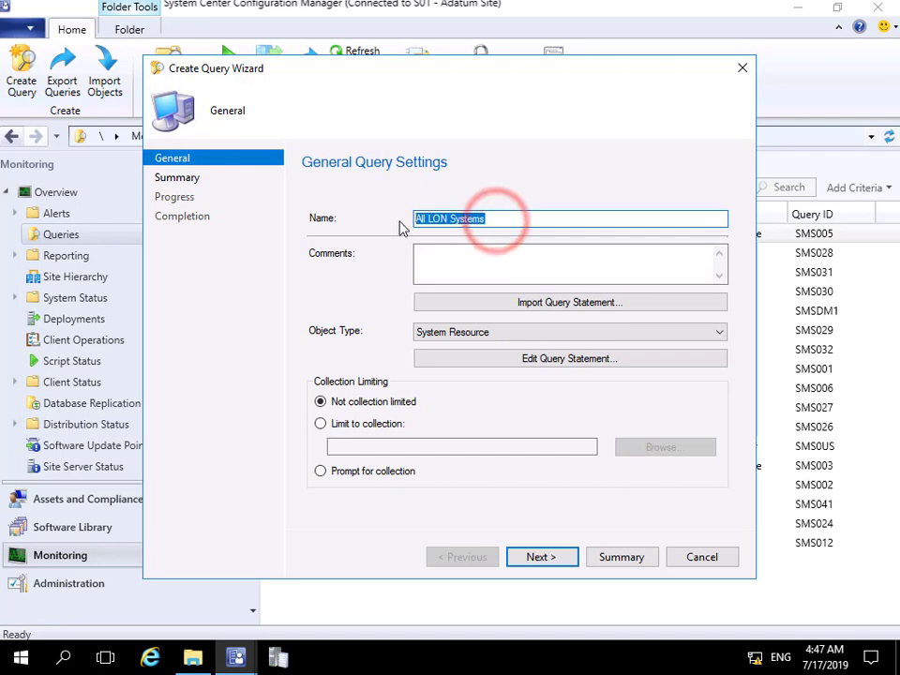
click(442, 268)
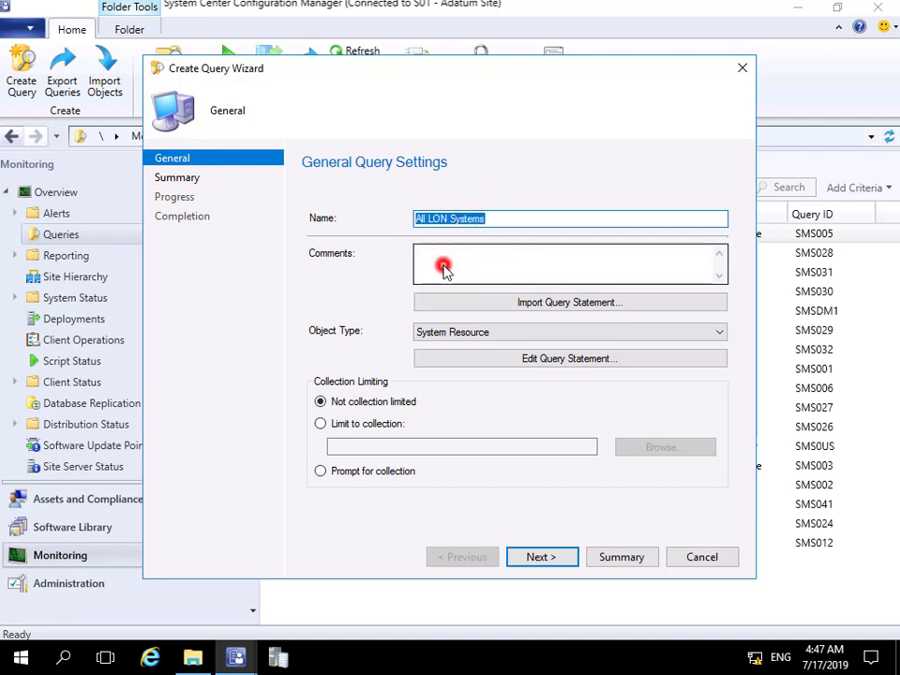
key(ctrl+v)
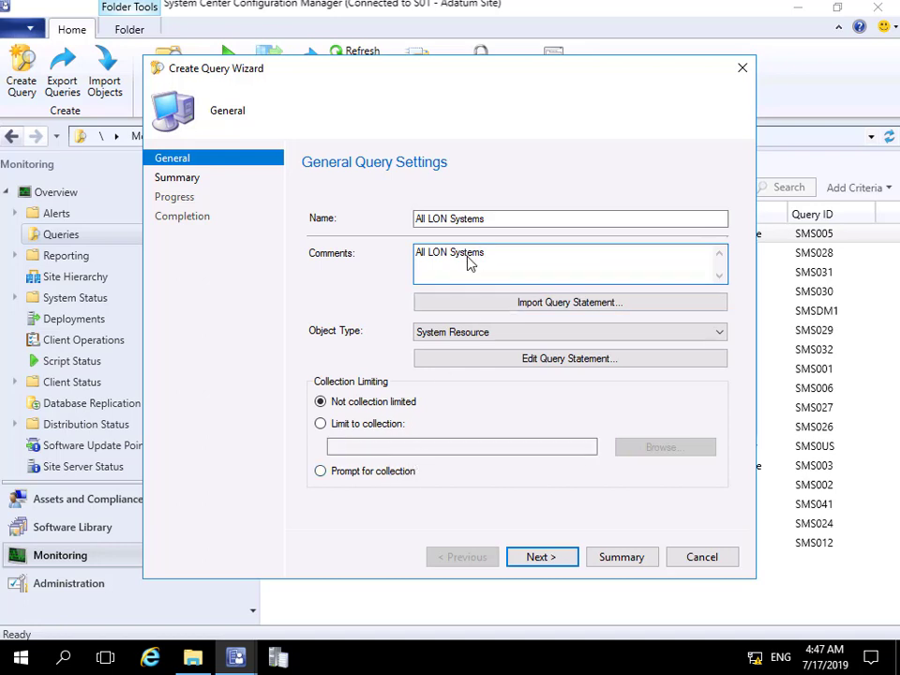
Examine the object types available for the query and leave System Resource selected.
click(466, 337)
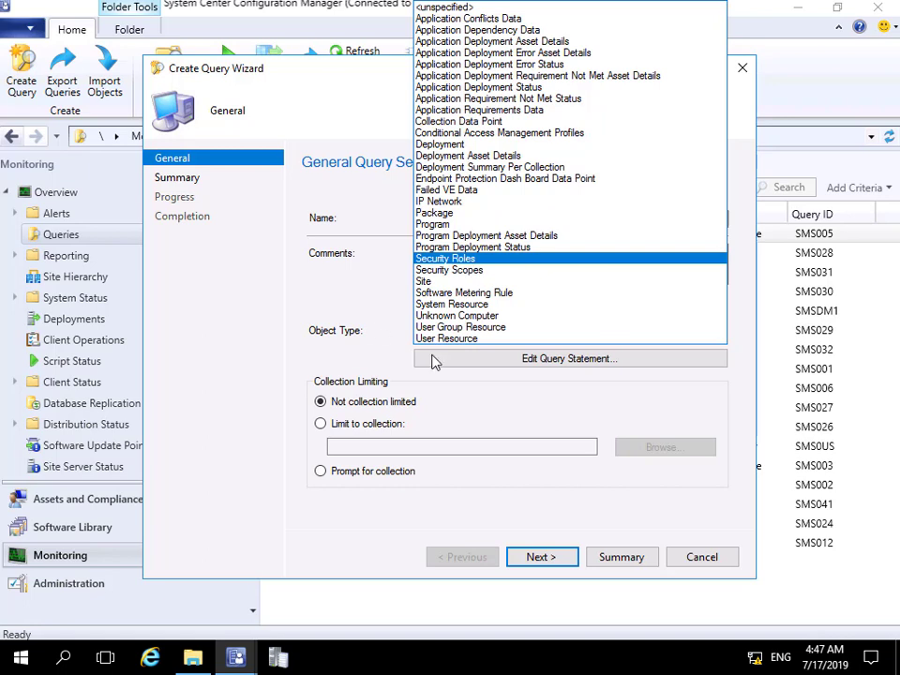
key(Down)
key(Down)
key(Down)
key(Down)
click(385, 351)
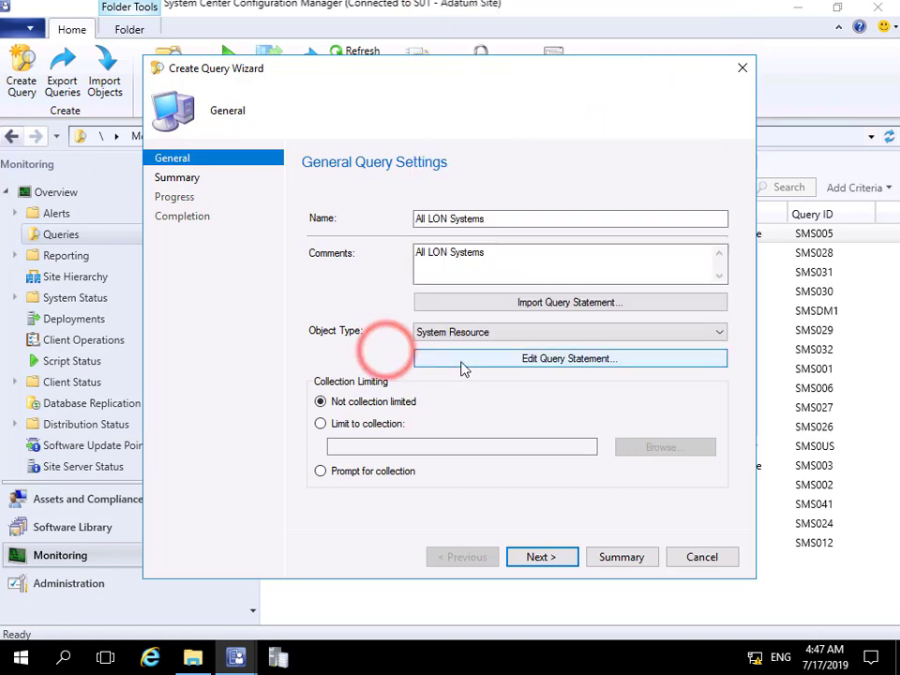
Edit the query statement and add the System Resource attribute Active Directory Site Name to its results.
click(461, 366)
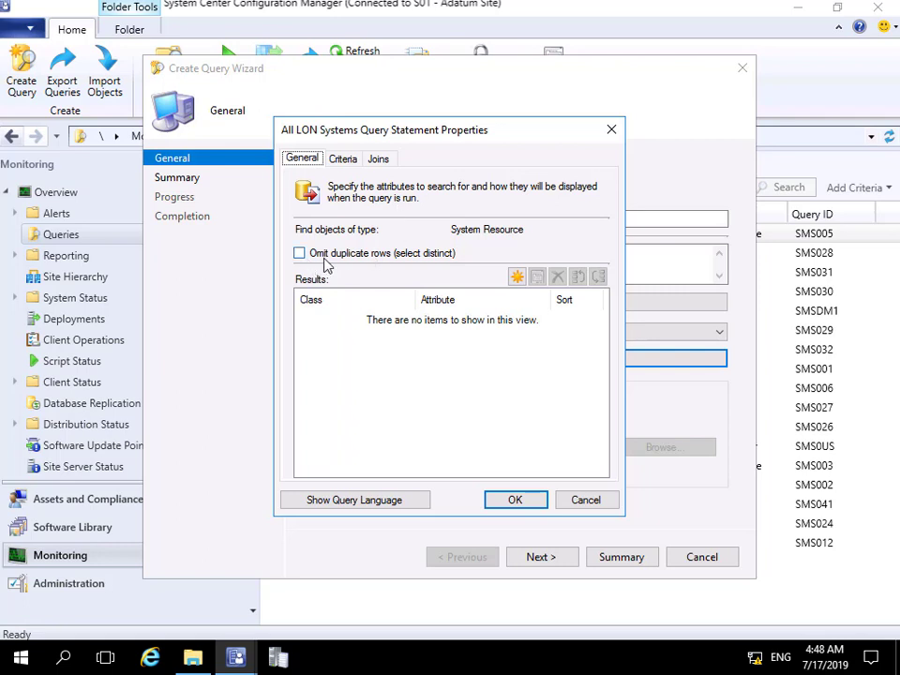
click(516, 278)
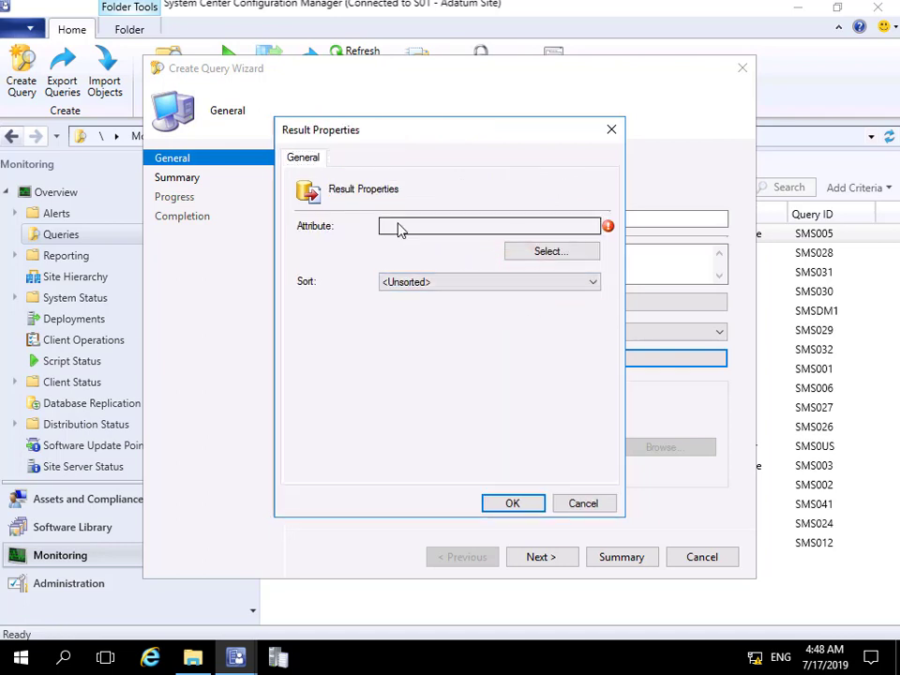
click(532, 255)
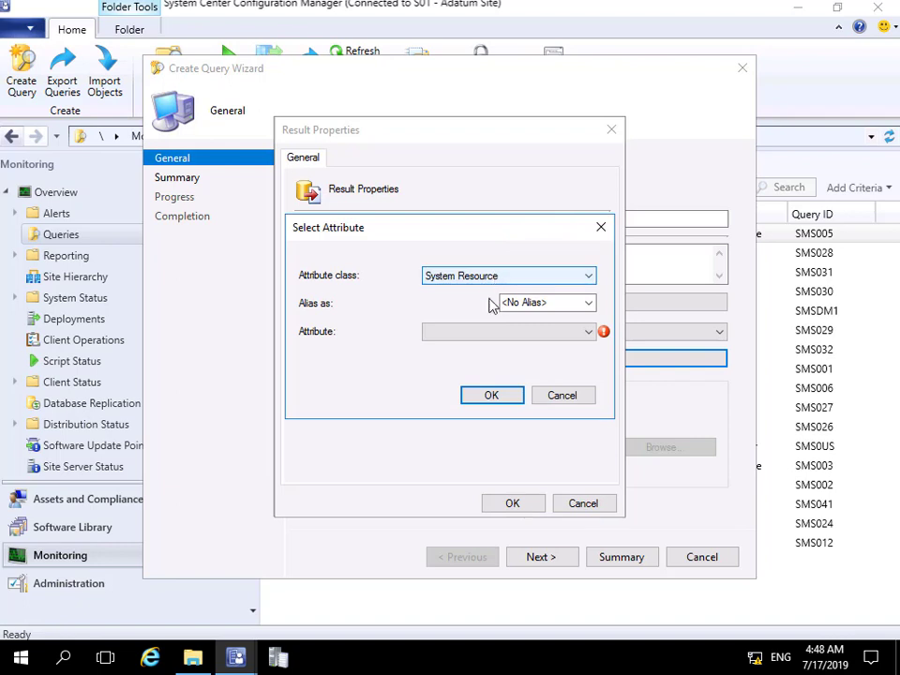
click(495, 334)
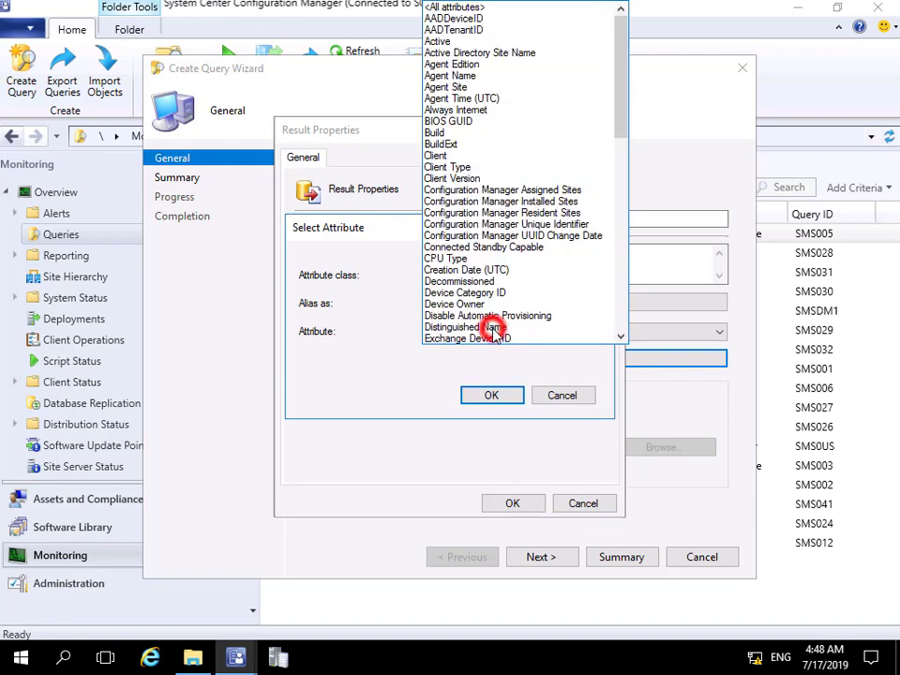
click(474, 54)
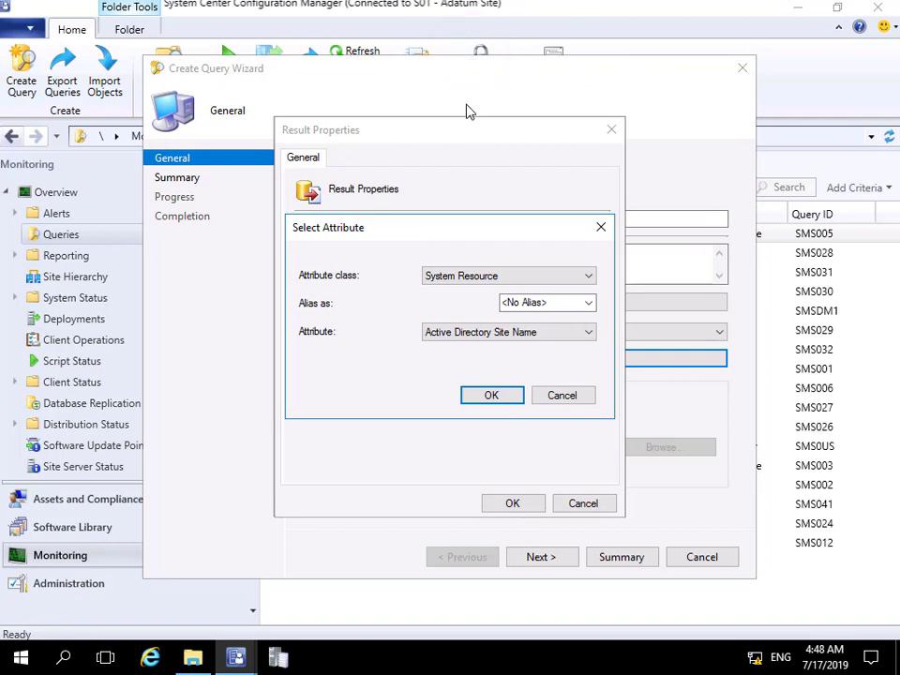
click(483, 397)
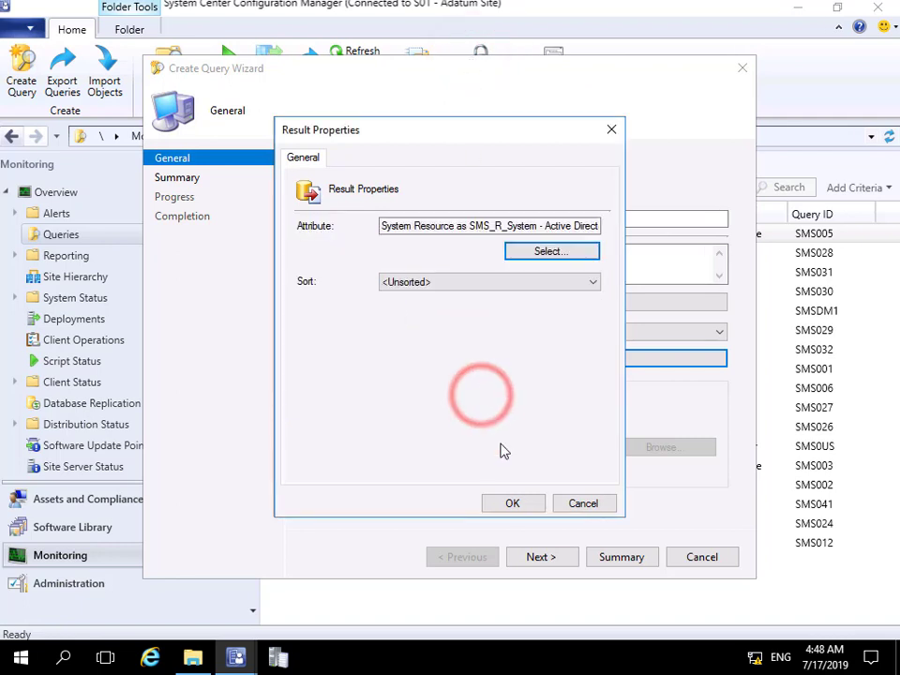
click(518, 505)
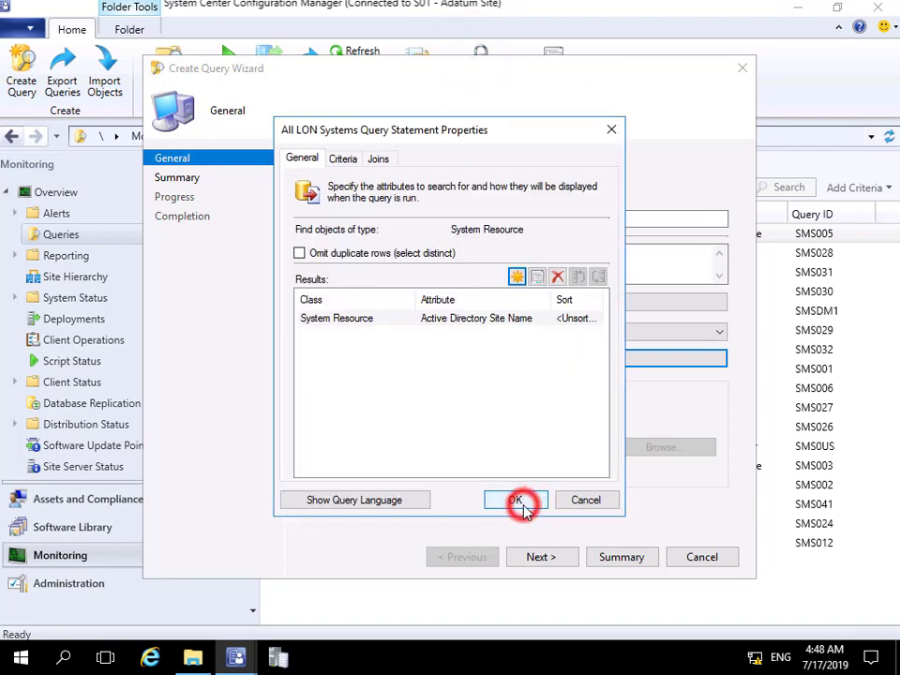
Add the System Resource attribute IP Addresses to the query results, unsorted.
click(516, 278)
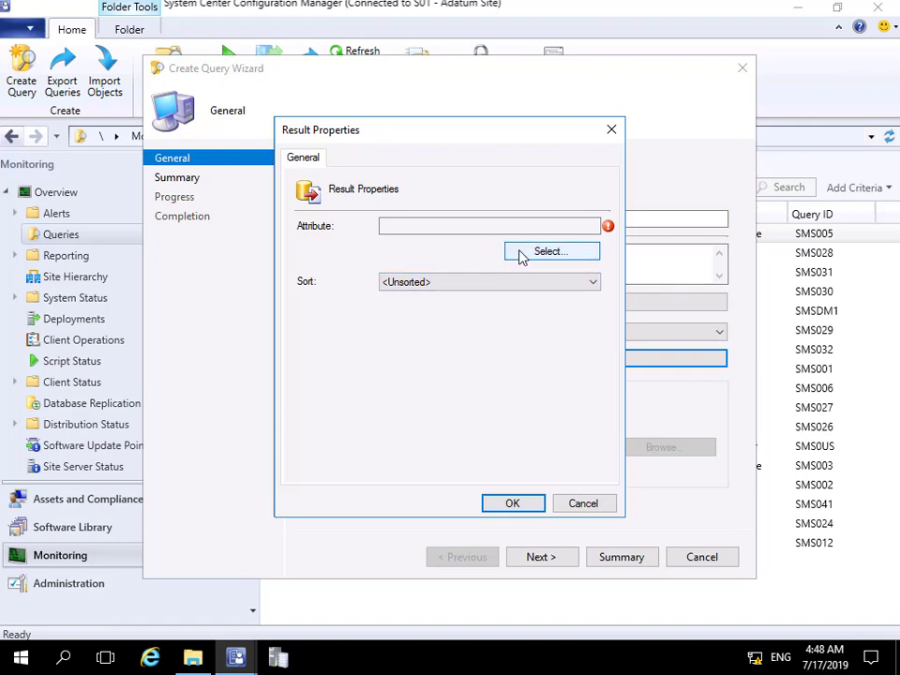
click(520, 254)
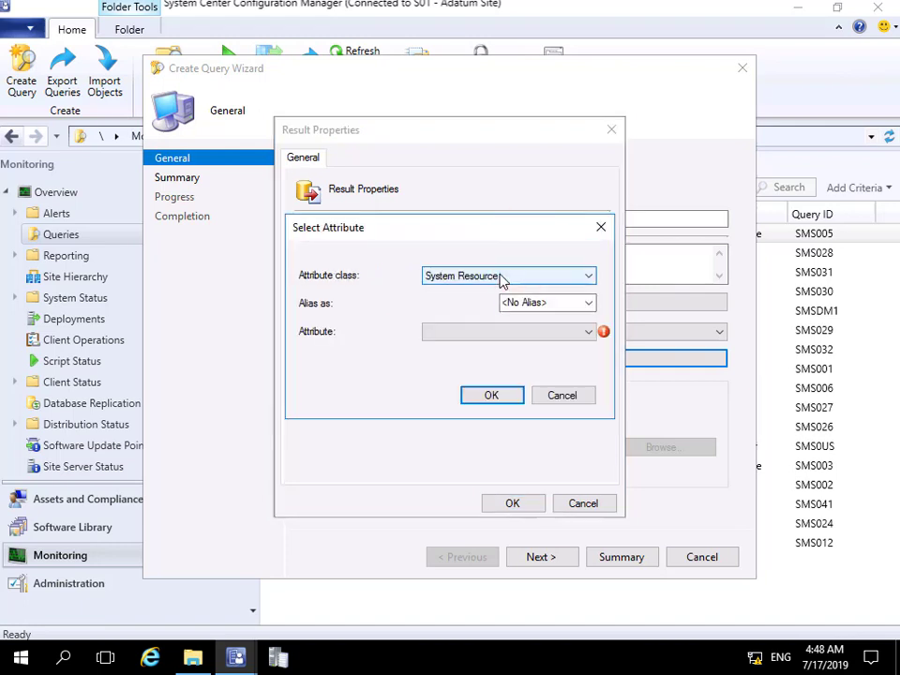
click(496, 340)
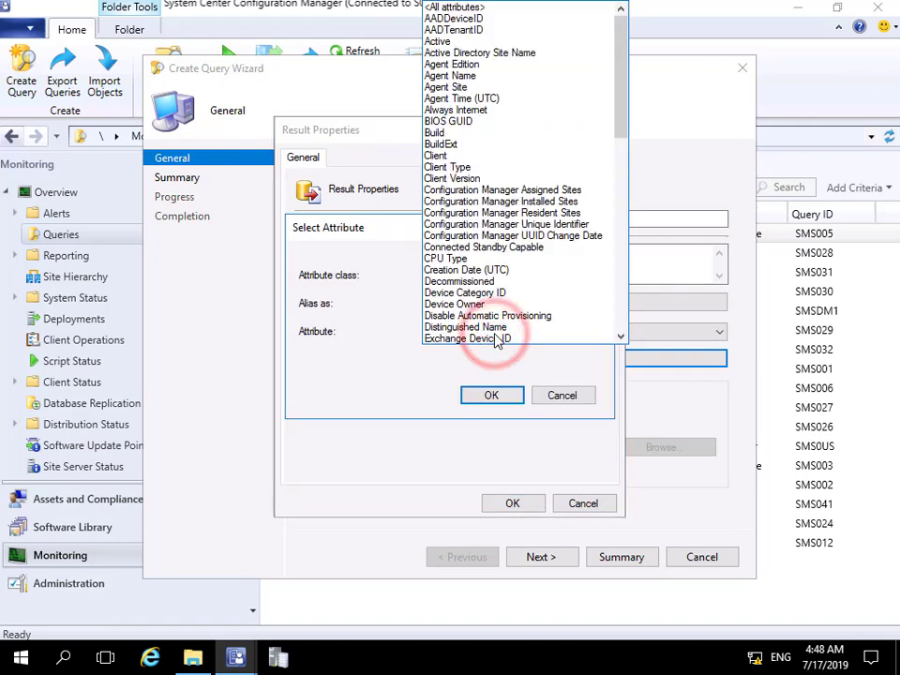
scroll(496, 340, down, 1)
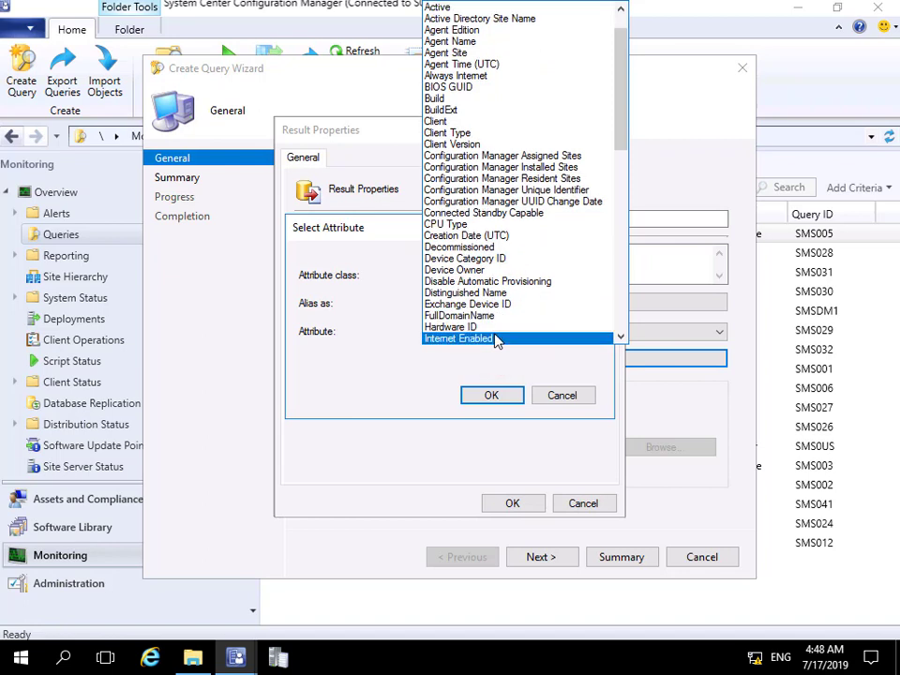
click(620, 337)
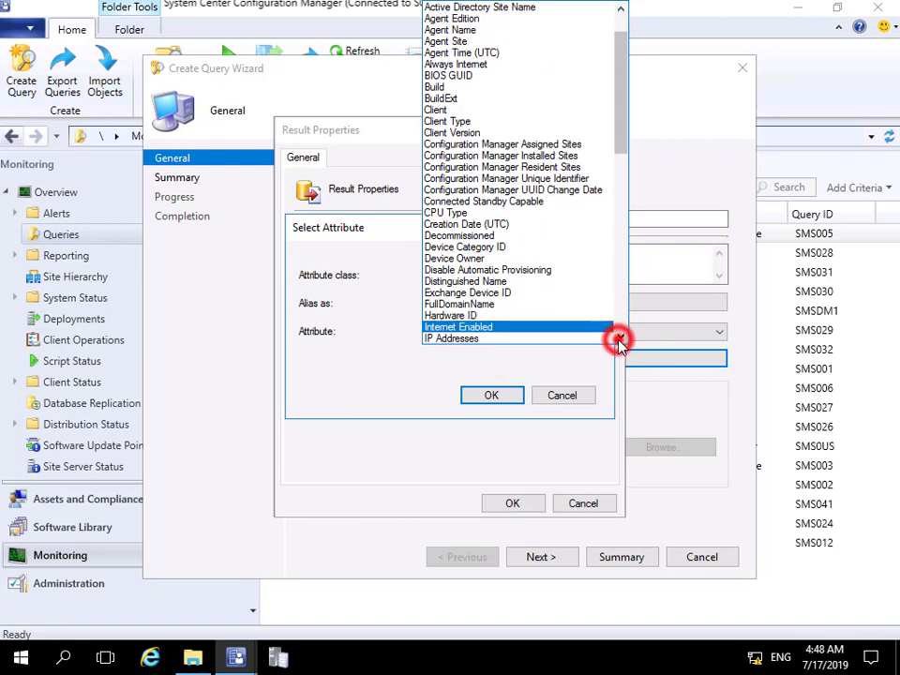
click(620, 337)
click(487, 315)
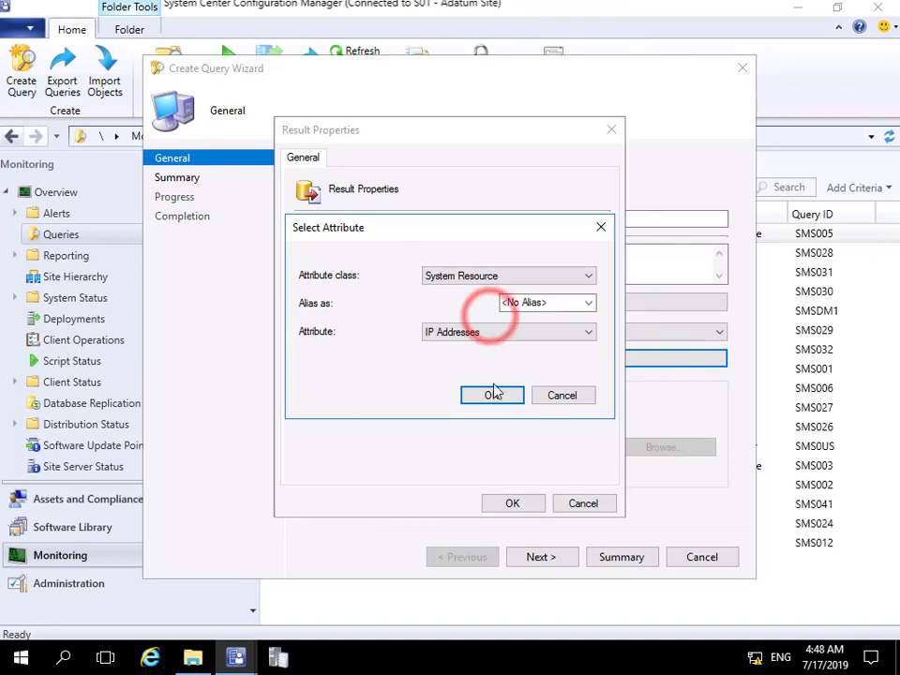
click(494, 395)
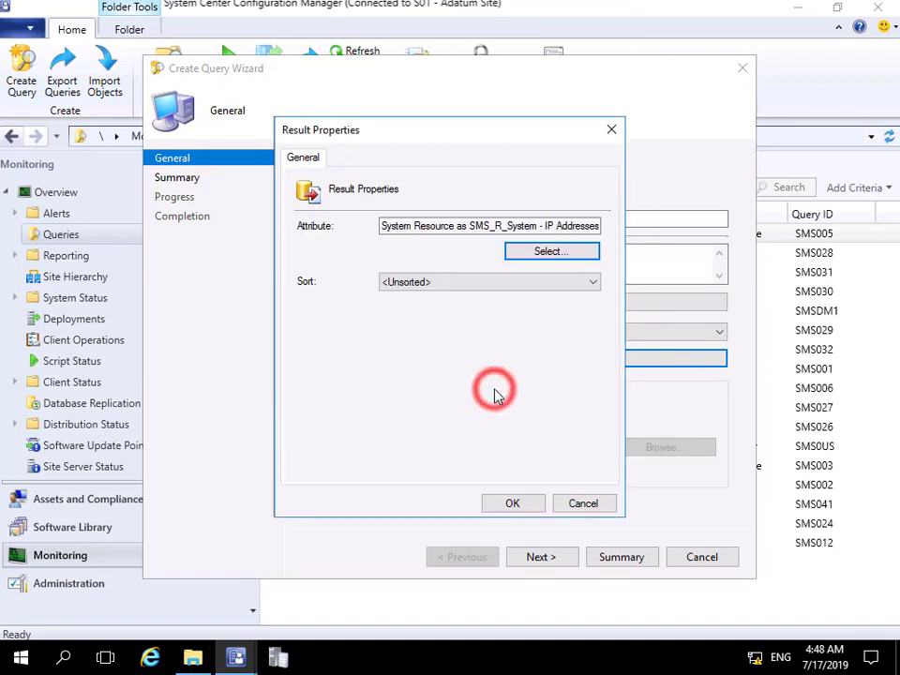
click(512, 503)
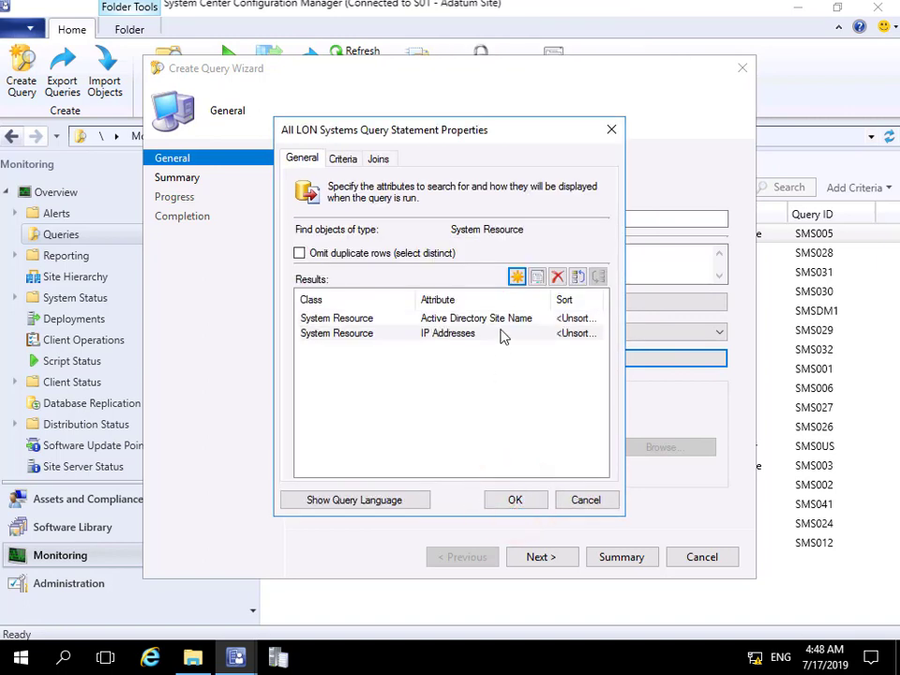
Add the System Resource attribute Last Logon User Name to the query results, unsorted.
click(516, 278)
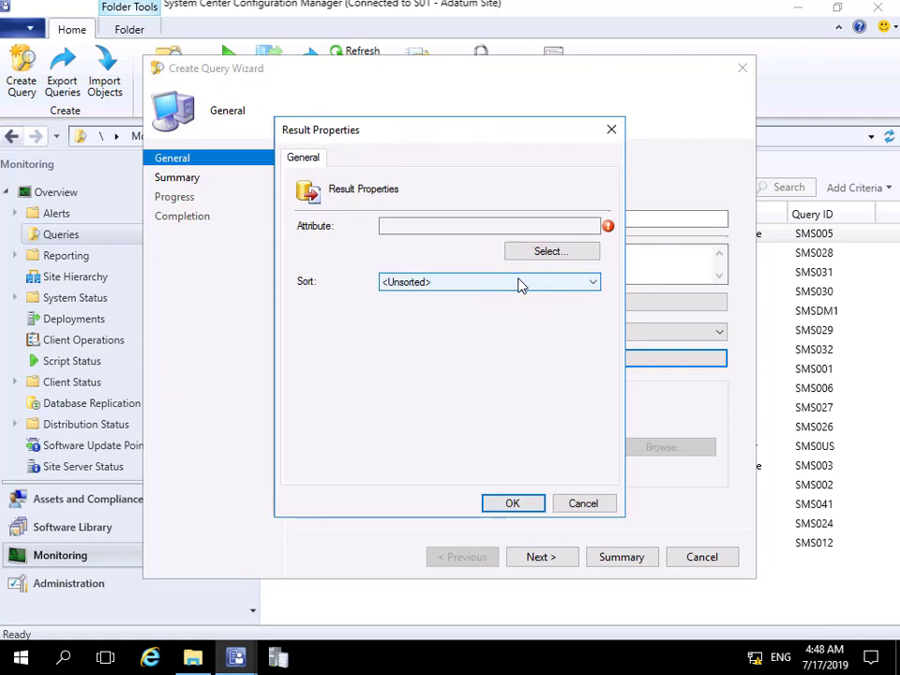
click(531, 253)
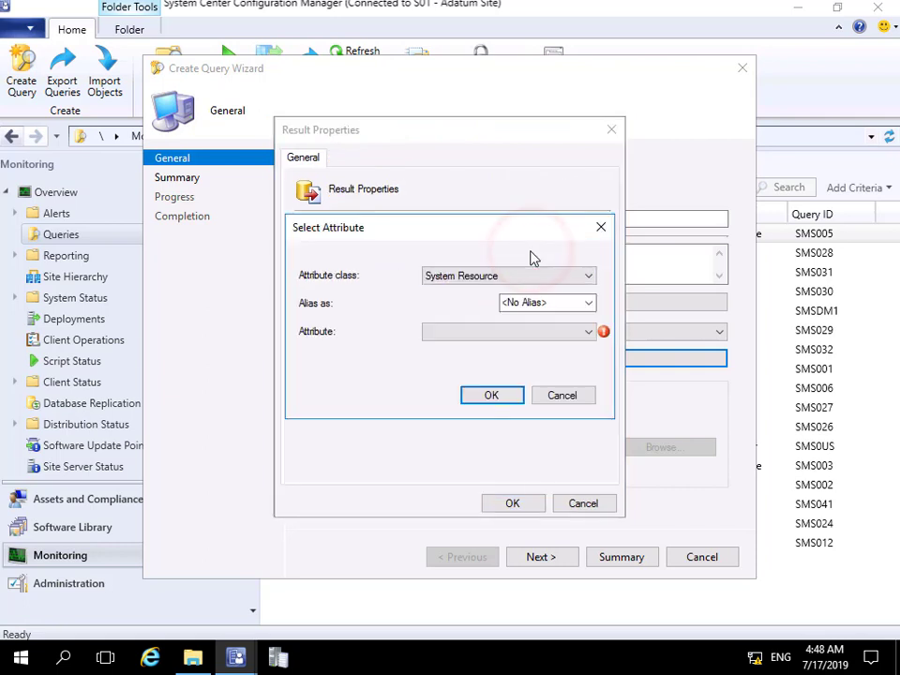
click(522, 333)
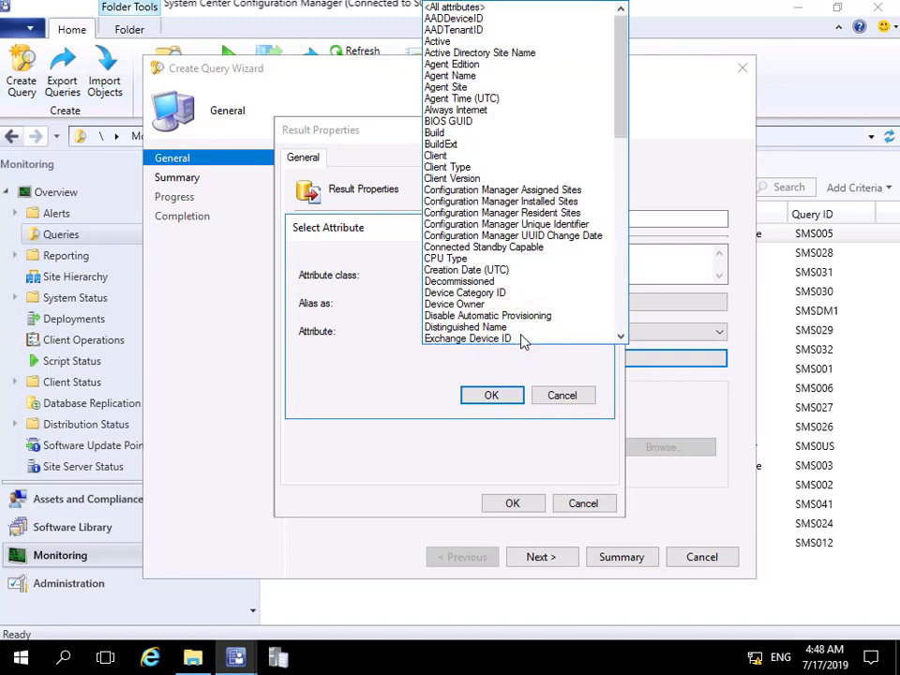
scroll(522, 343, down, 3)
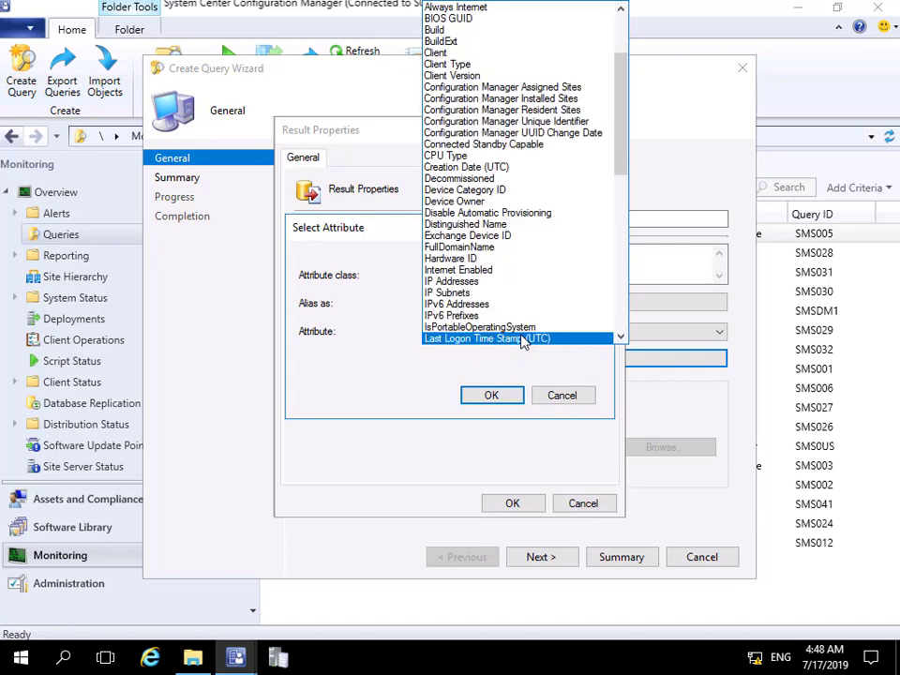
click(615, 335)
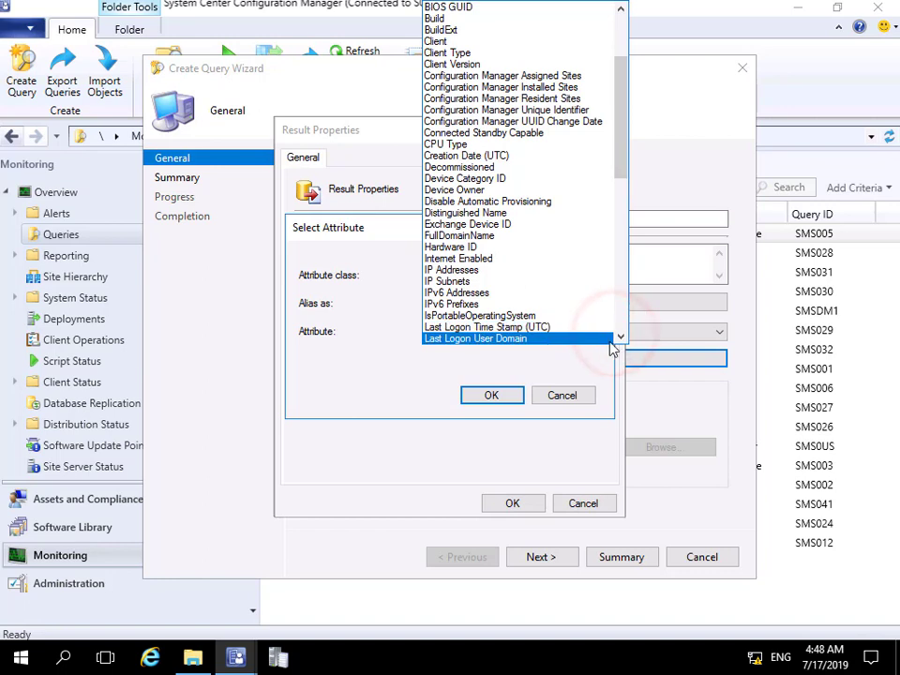
click(618, 339)
click(517, 339)
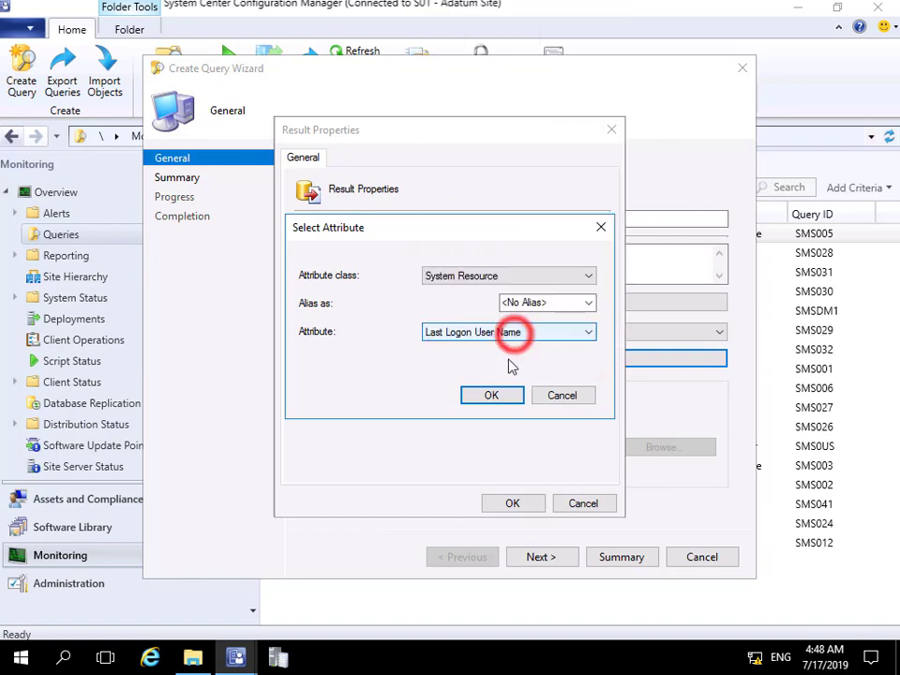
click(491, 394)
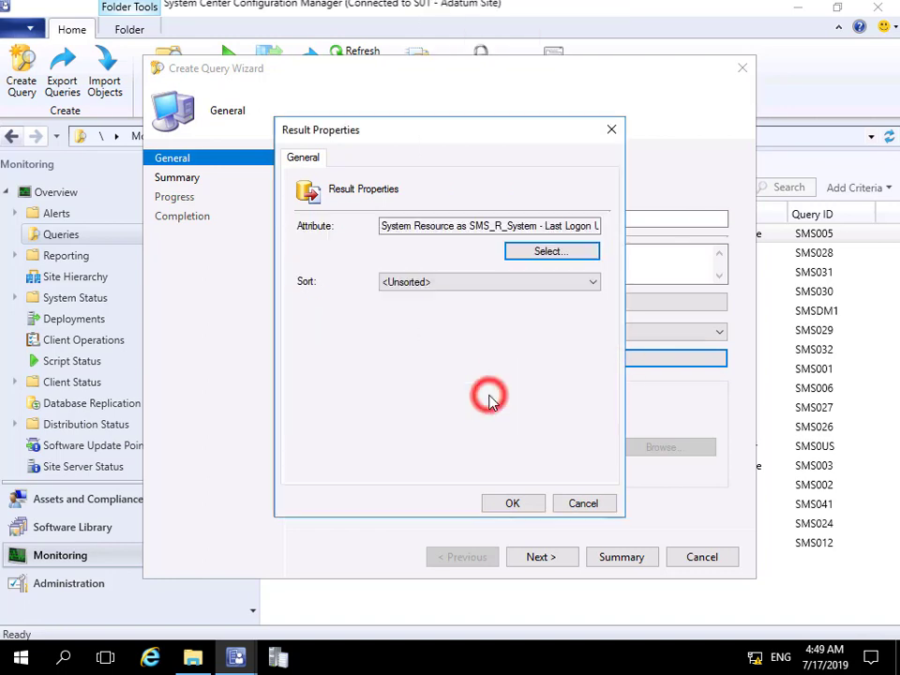
click(524, 505)
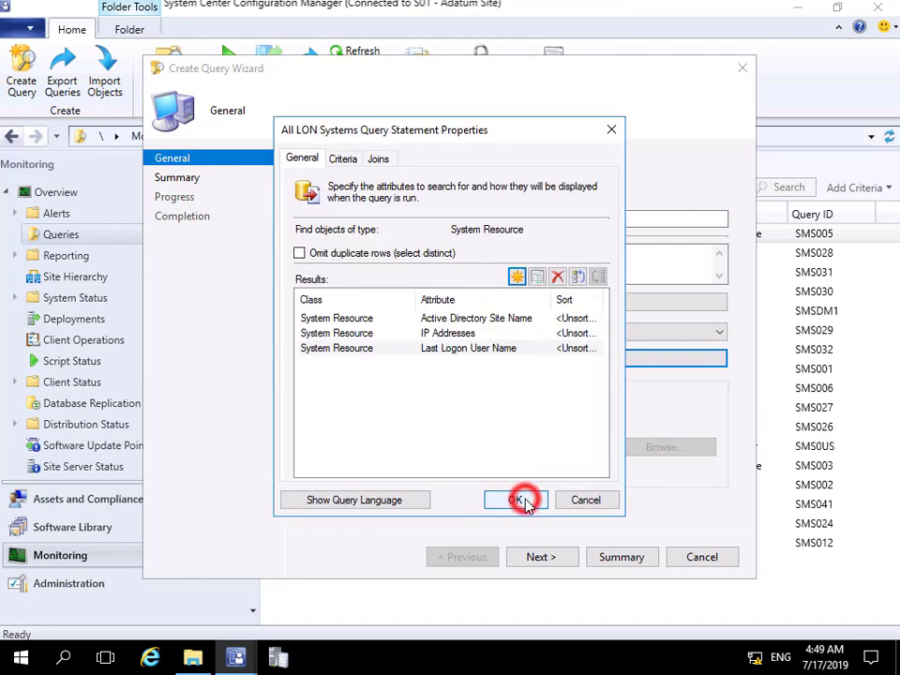
Add the System Resource attribute Name to the query results, unsorted.
click(516, 279)
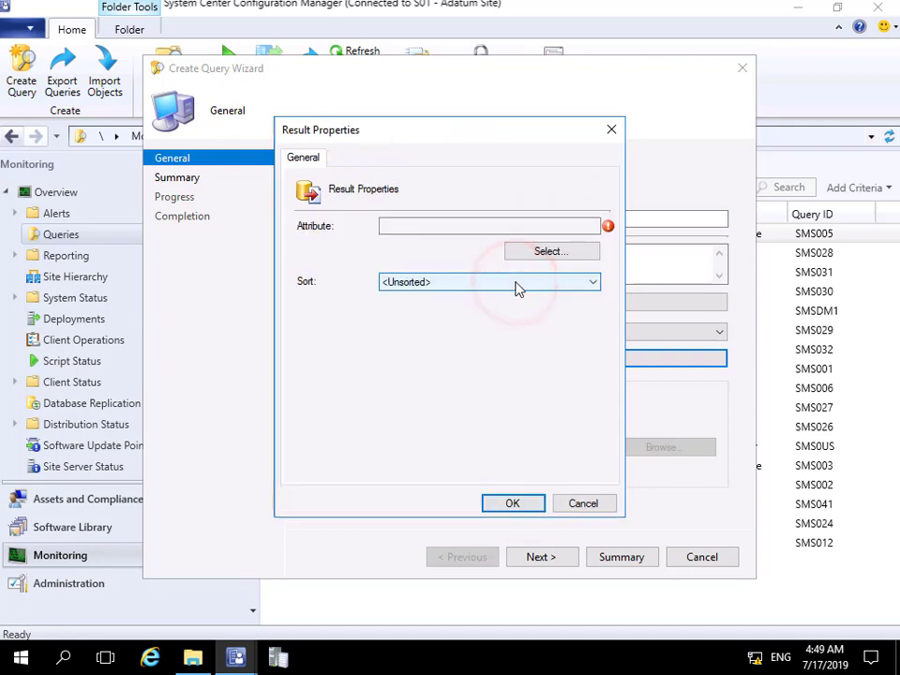
click(538, 257)
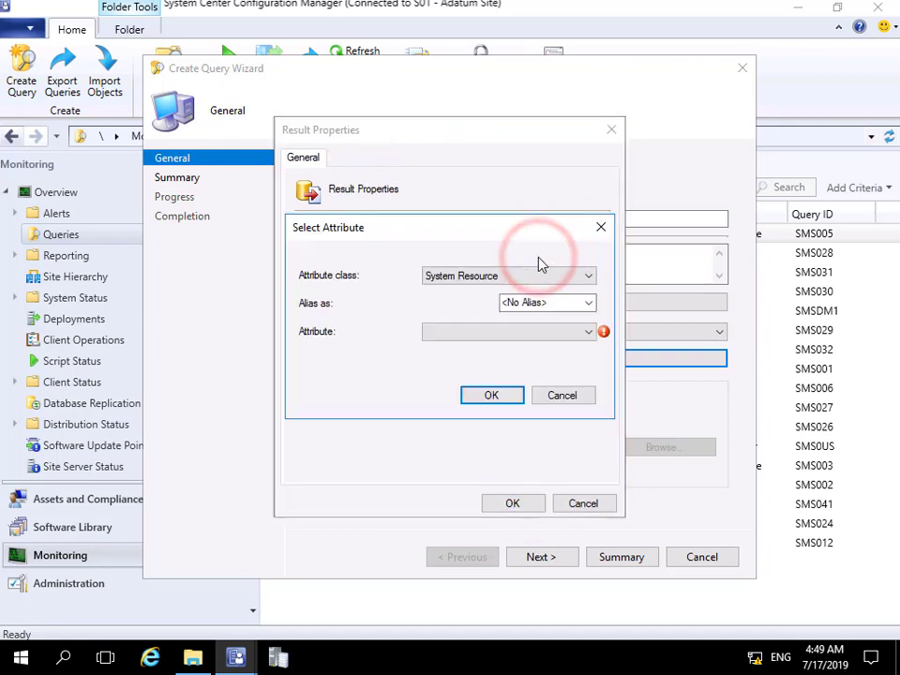
click(494, 332)
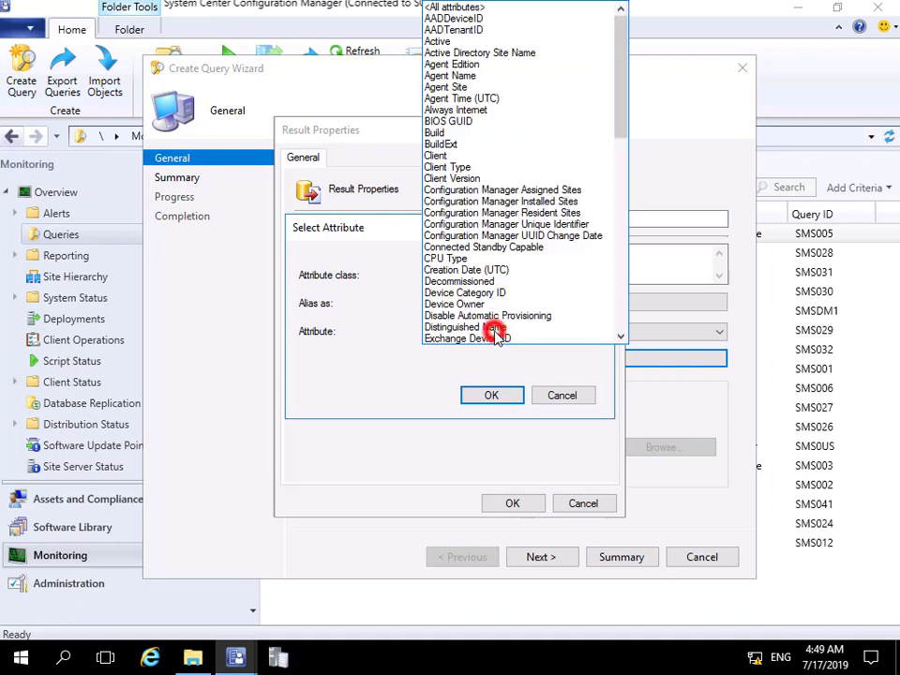
key(n)
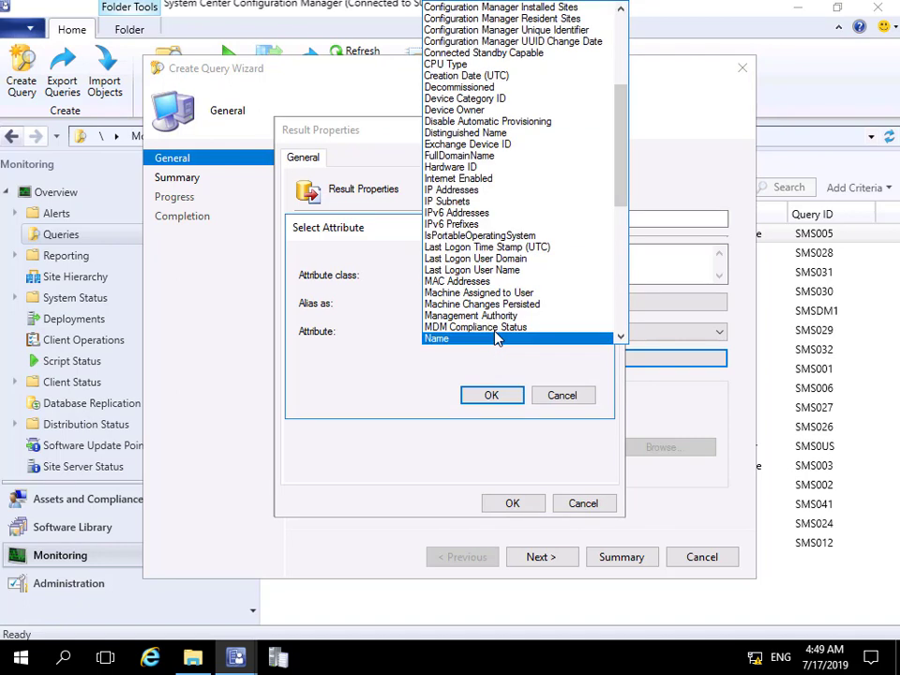
click(494, 339)
click(488, 392)
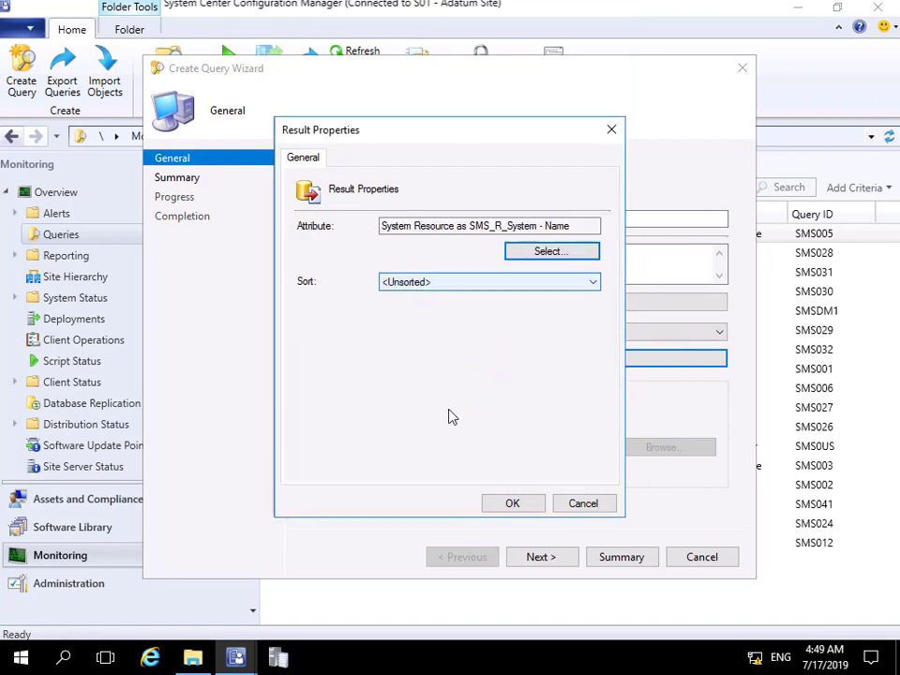
click(518, 504)
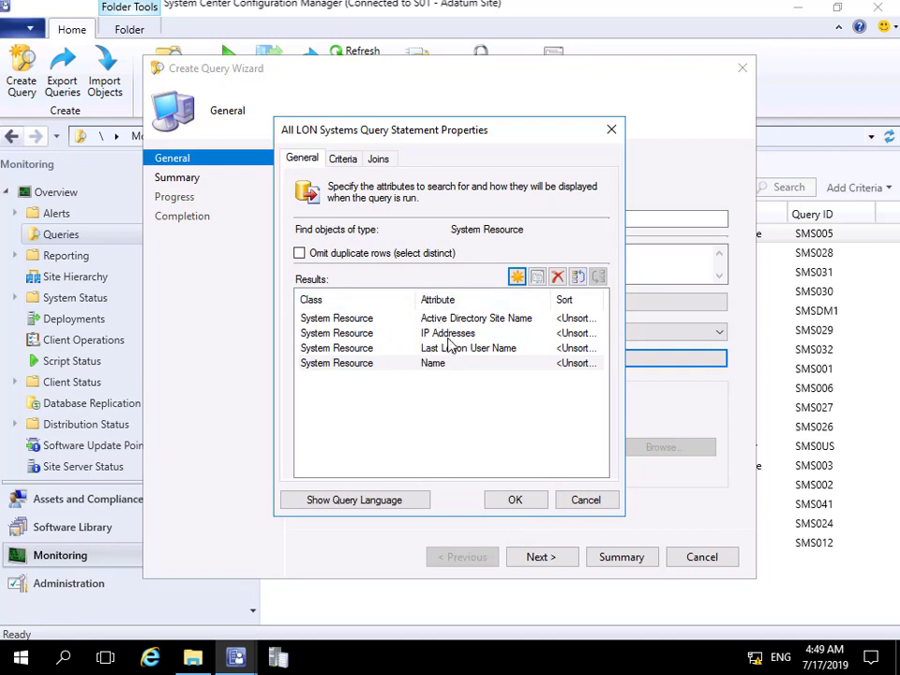
Start a new simple-value criterion for the query on the System Resource attribute Name.
click(344, 160)
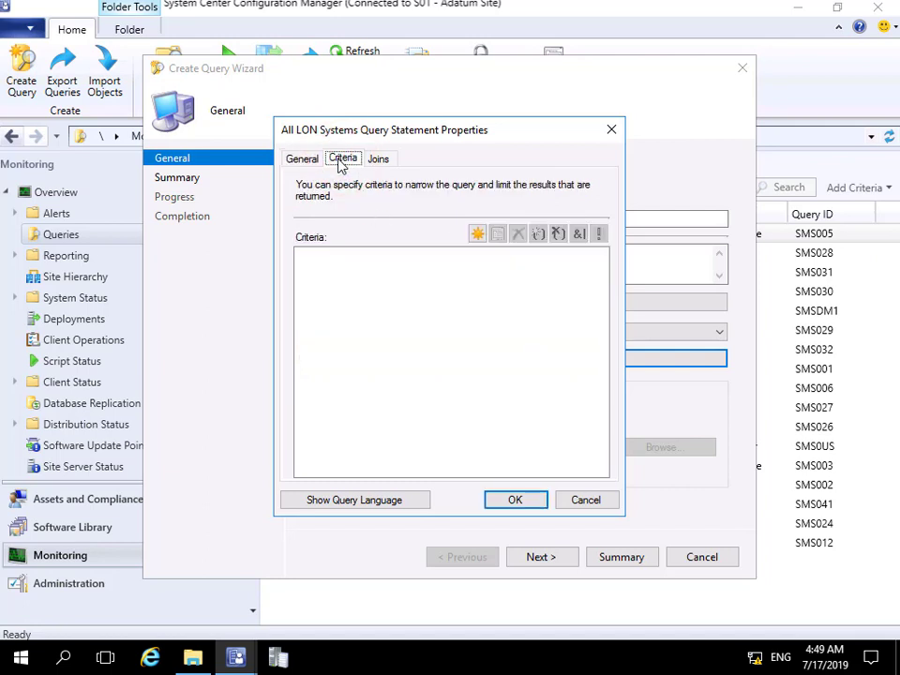
click(477, 235)
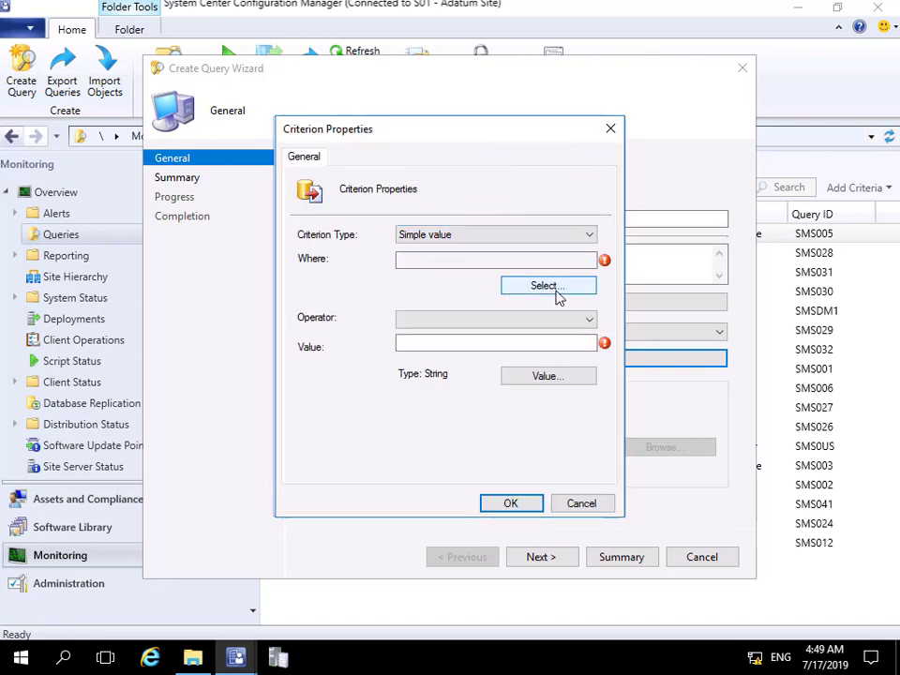
click(555, 289)
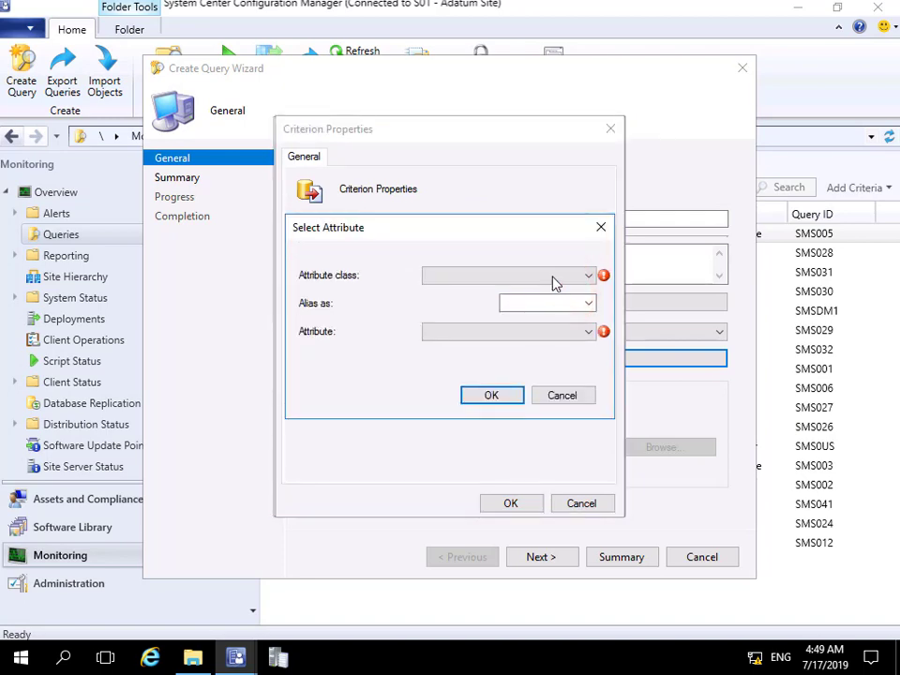
click(551, 275)
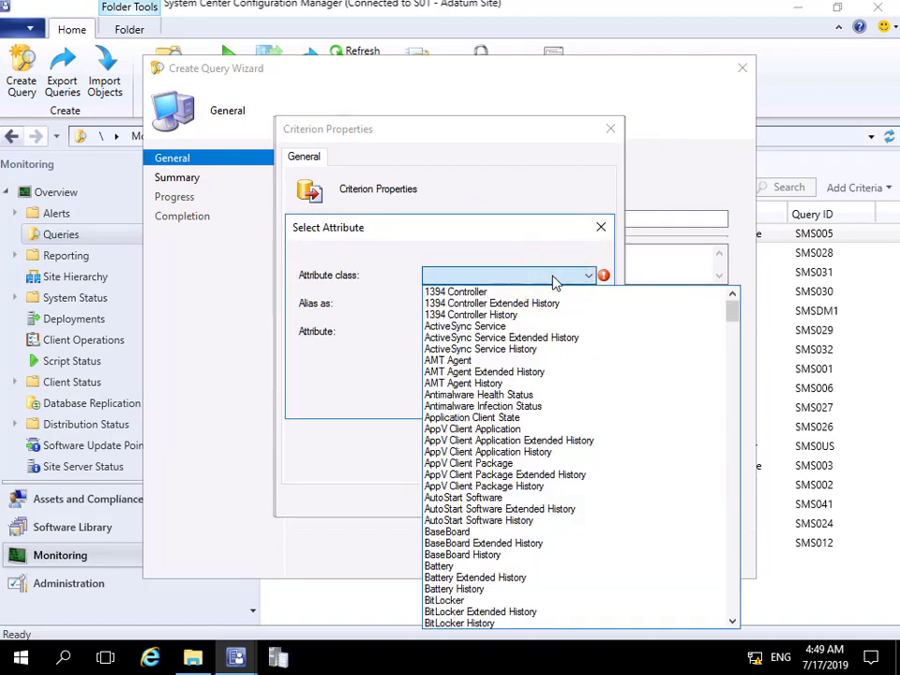
text(system)
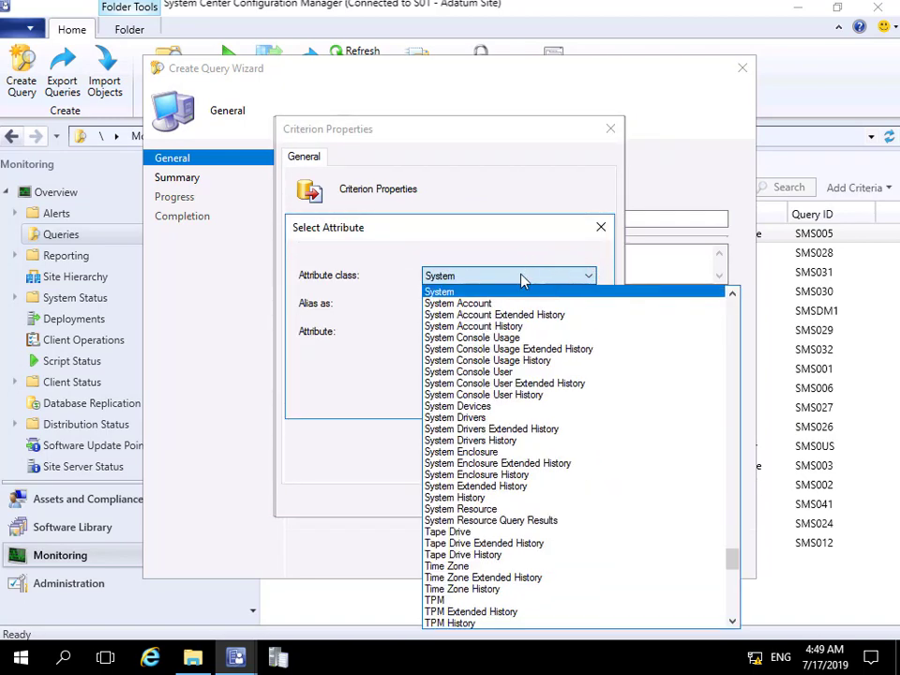
click(480, 511)
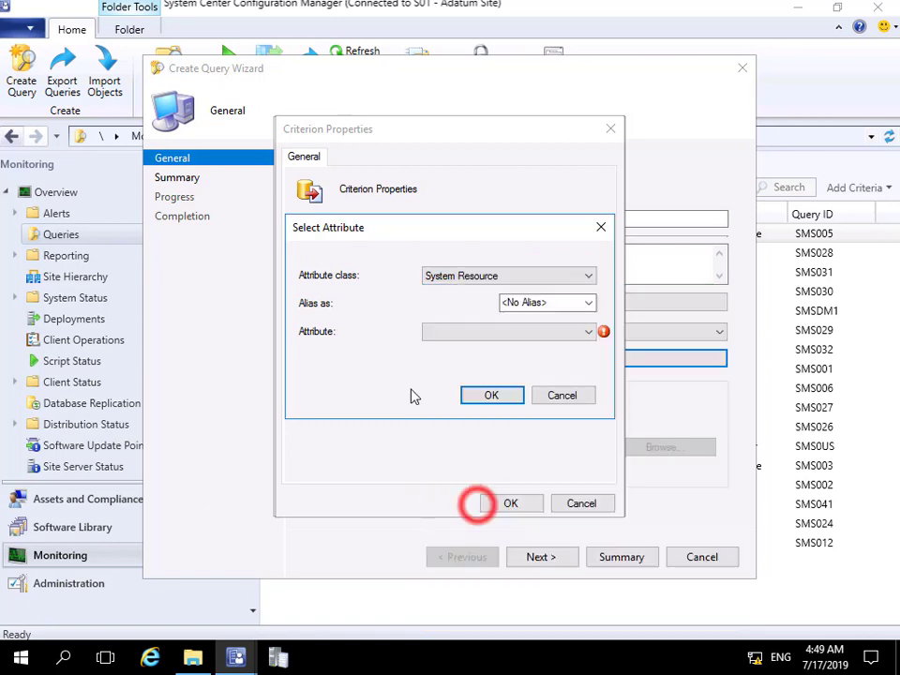
click(459, 334)
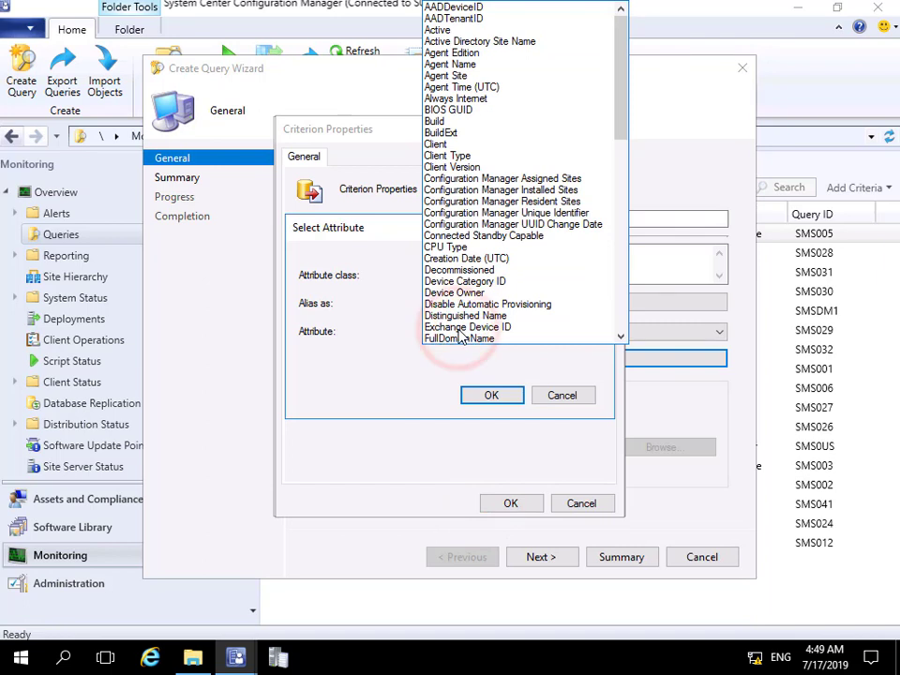
text(n)
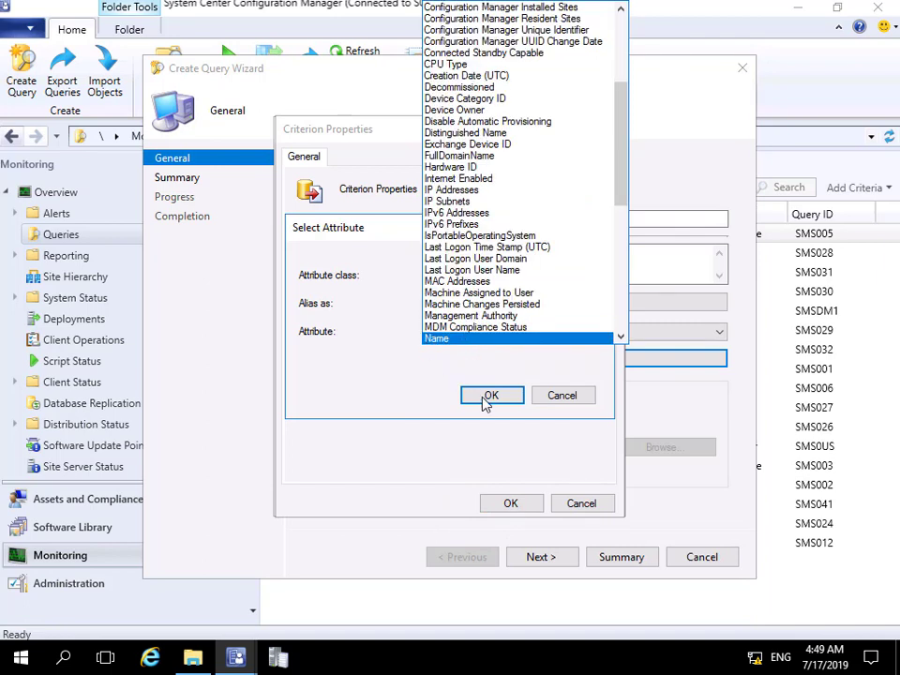
click(486, 401)
click(485, 400)
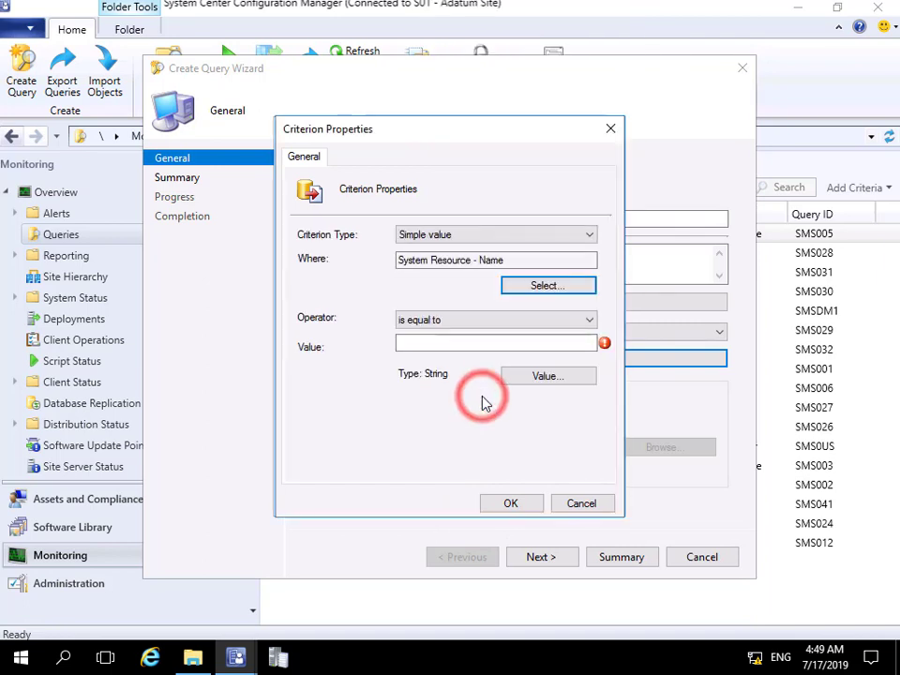
Set the criterion's operator to "is like" with the value %LON% and accept it.
click(432, 321)
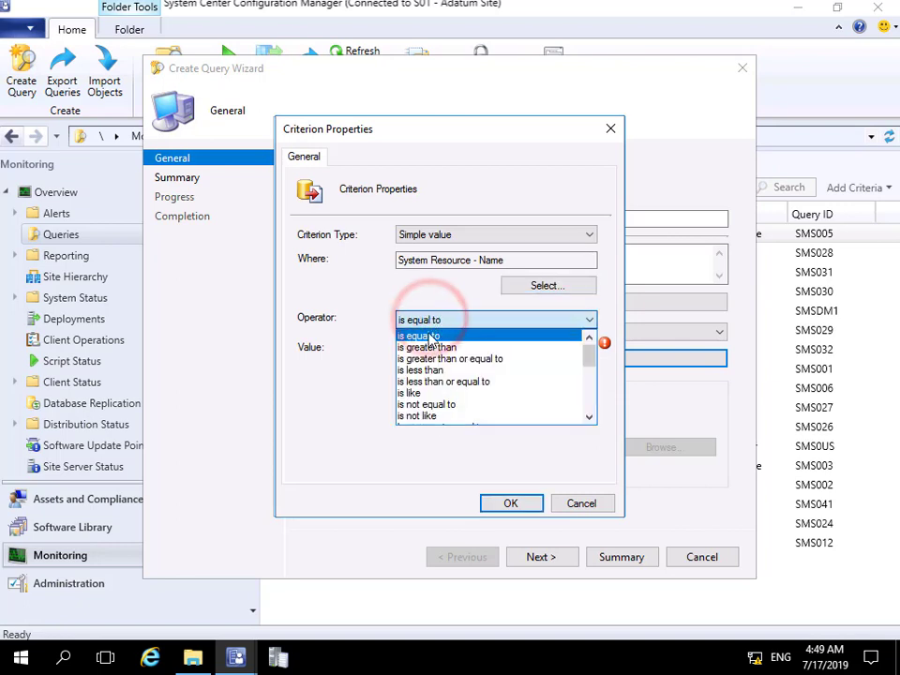
click(419, 394)
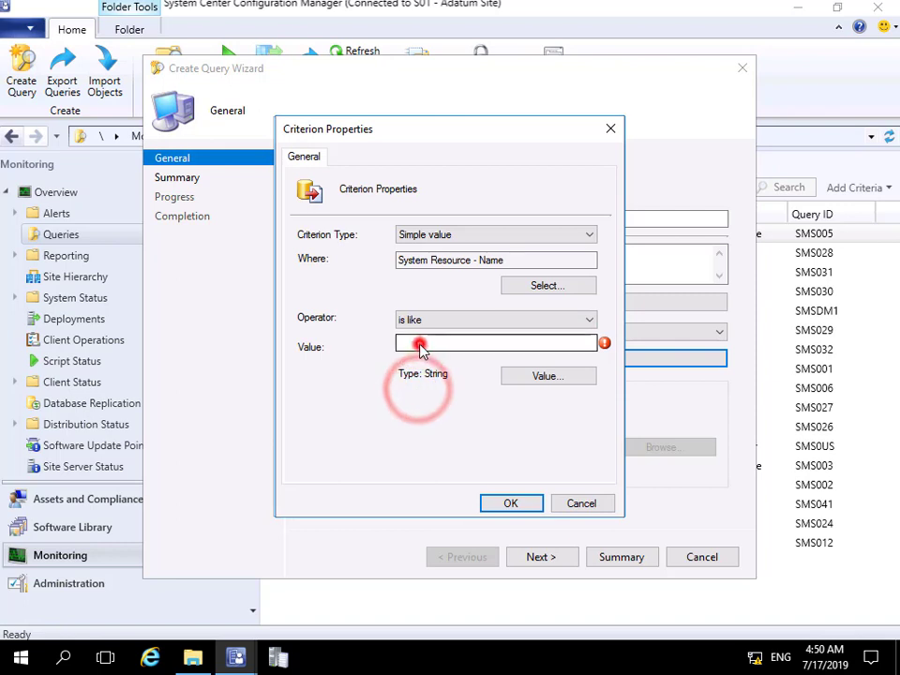
click(418, 343)
text(%)
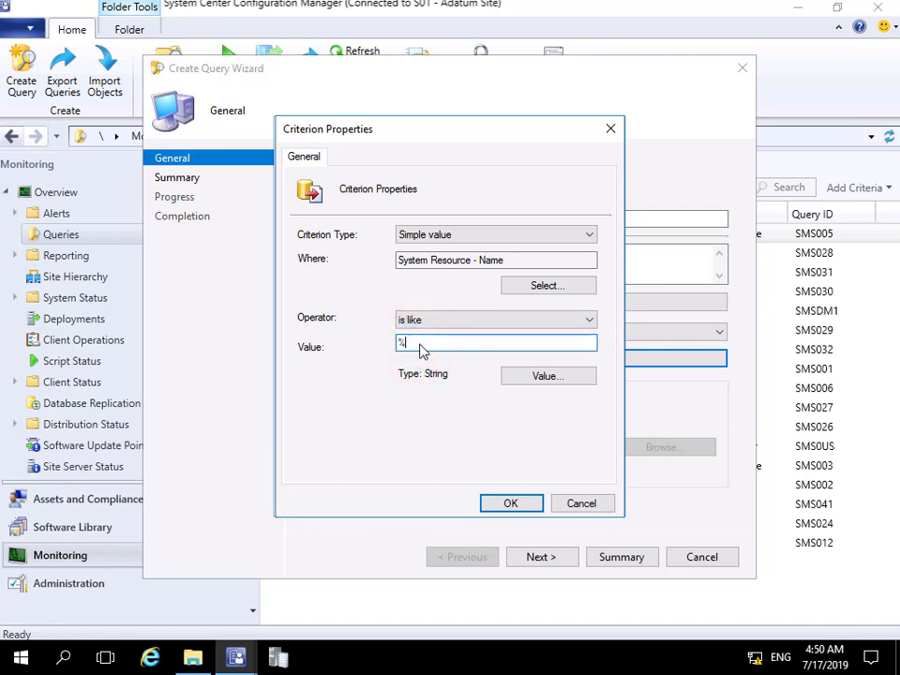
text(LON%)
click(510, 504)
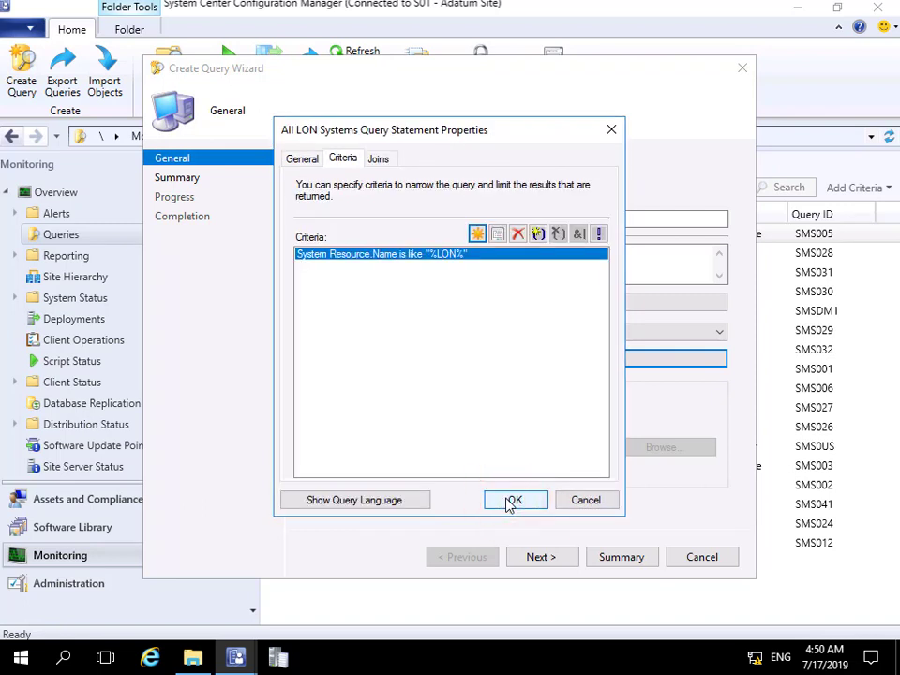
Review the query statement in WQL, accept it, and complete the wizard to create the All LON Systems query.
click(420, 502)
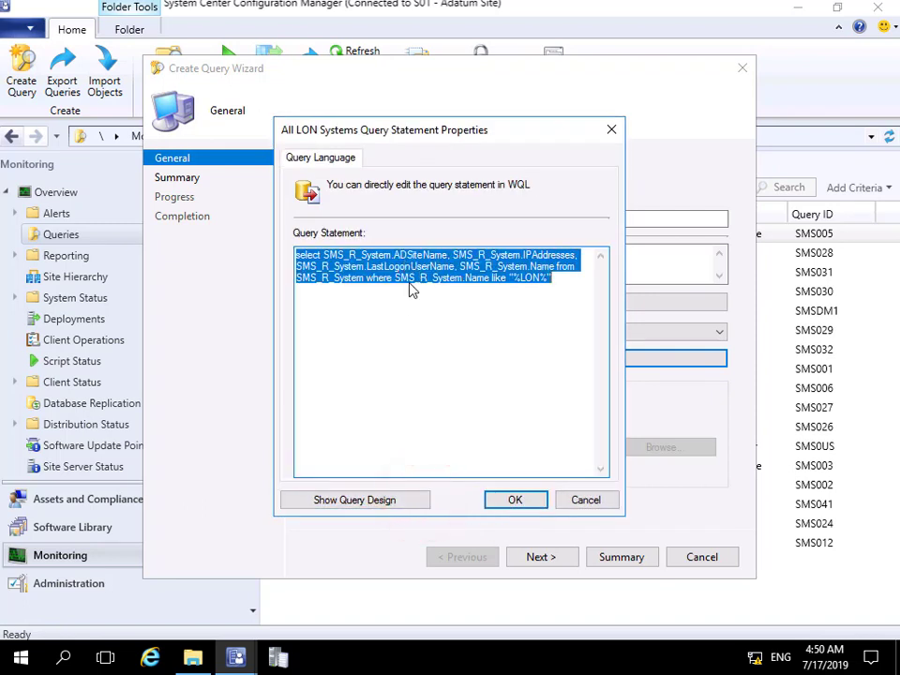
click(525, 506)
click(539, 557)
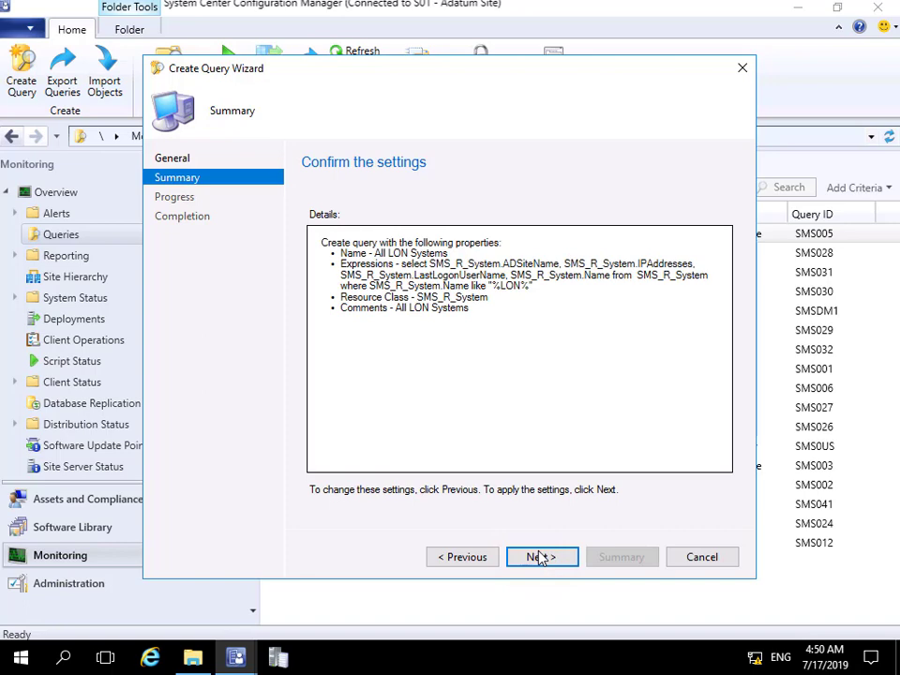
click(539, 557)
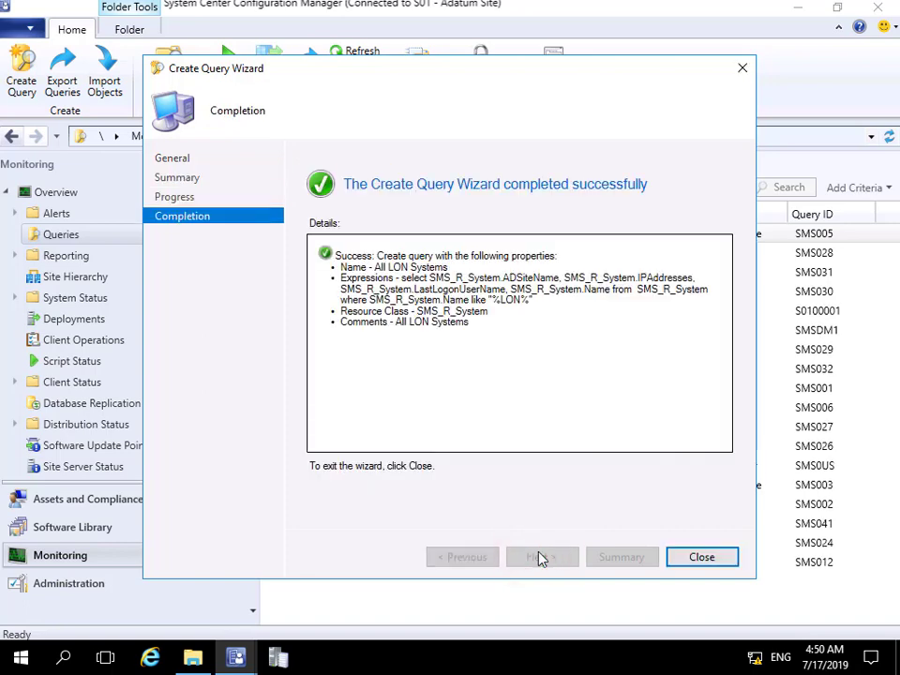
click(686, 559)
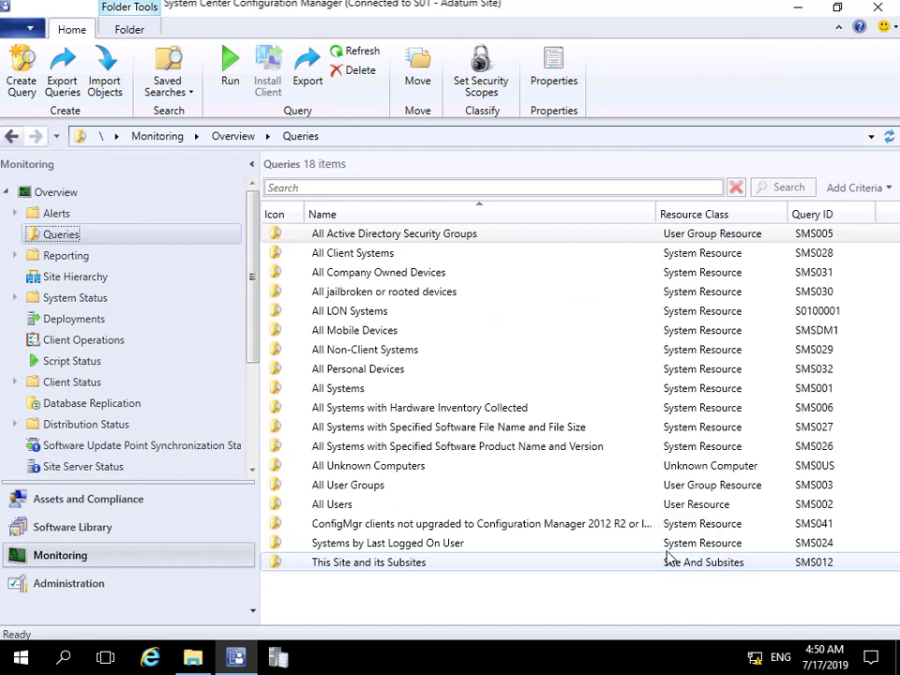
Run the All LON Systems query and select the first system in its results.
right_click(359, 319)
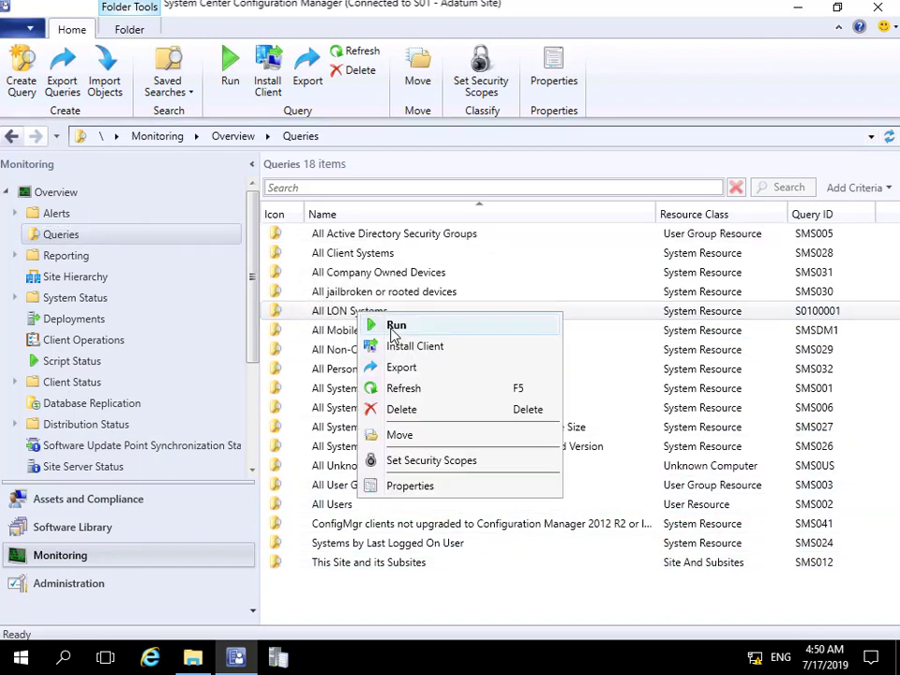
click(394, 327)
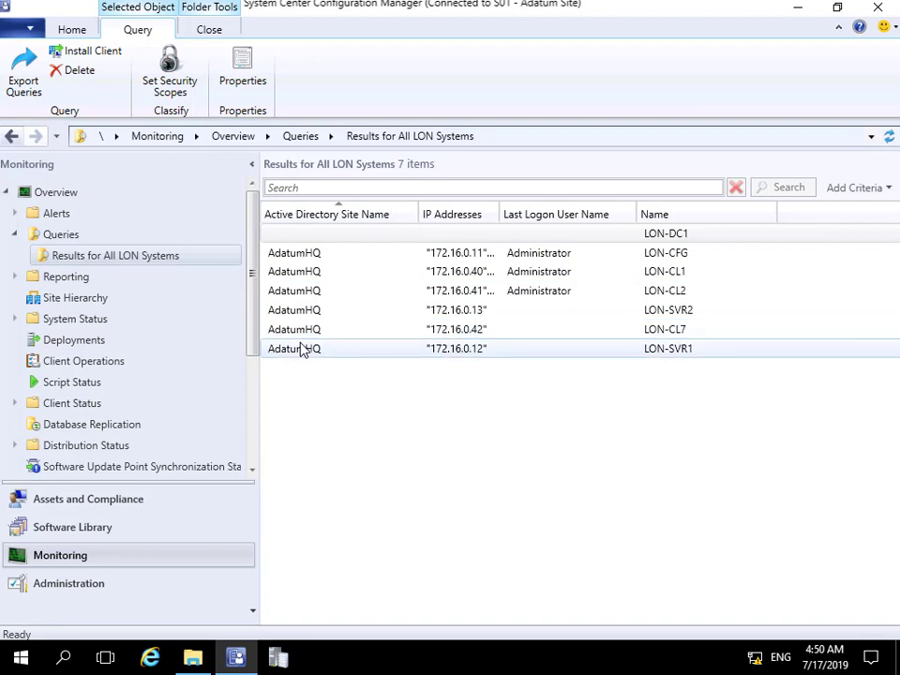
click(434, 232)
Switch to the Logs folder in File Explorer and open SMSProv.log with Configuration Manager Trace Log Tool.
click(194, 661)
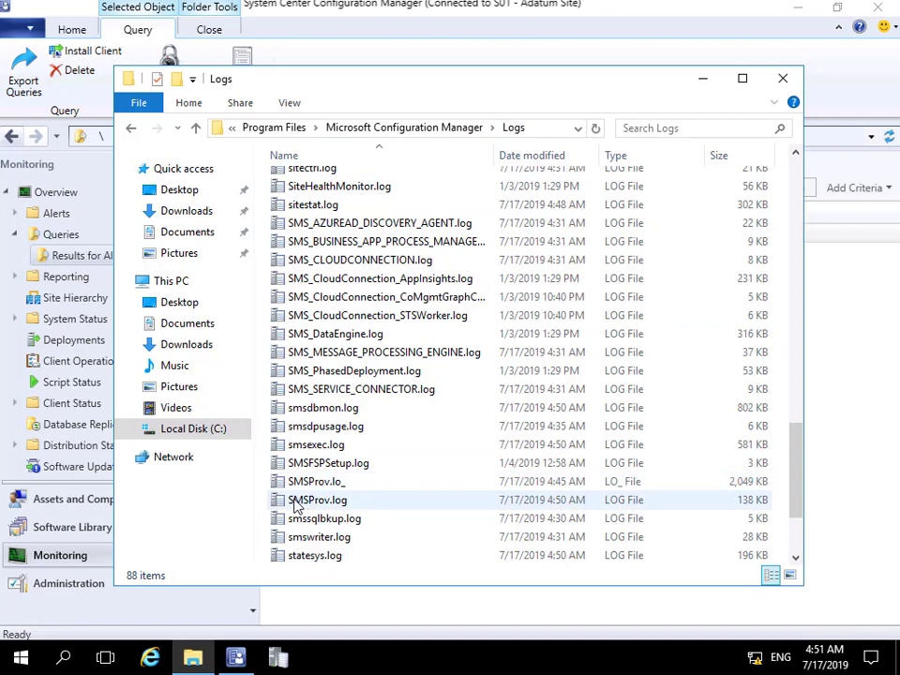
right_click(326, 503)
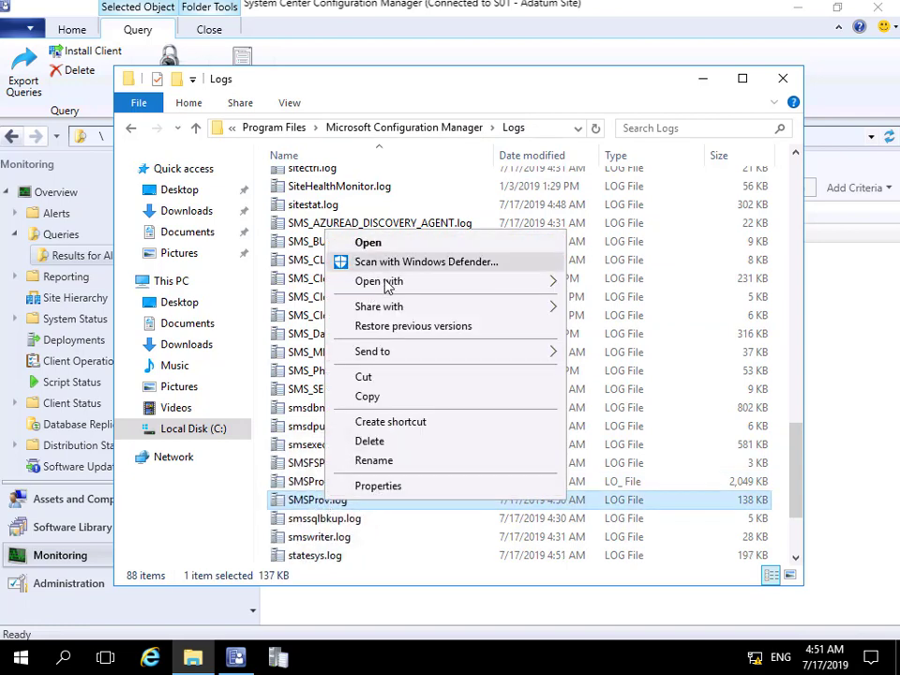
click(381, 280)
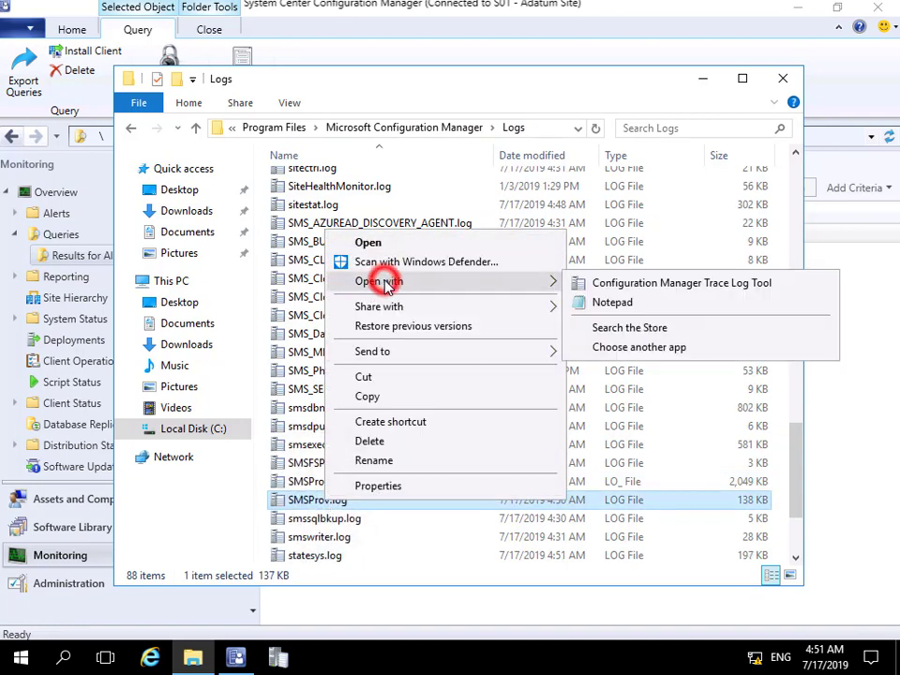
click(612, 285)
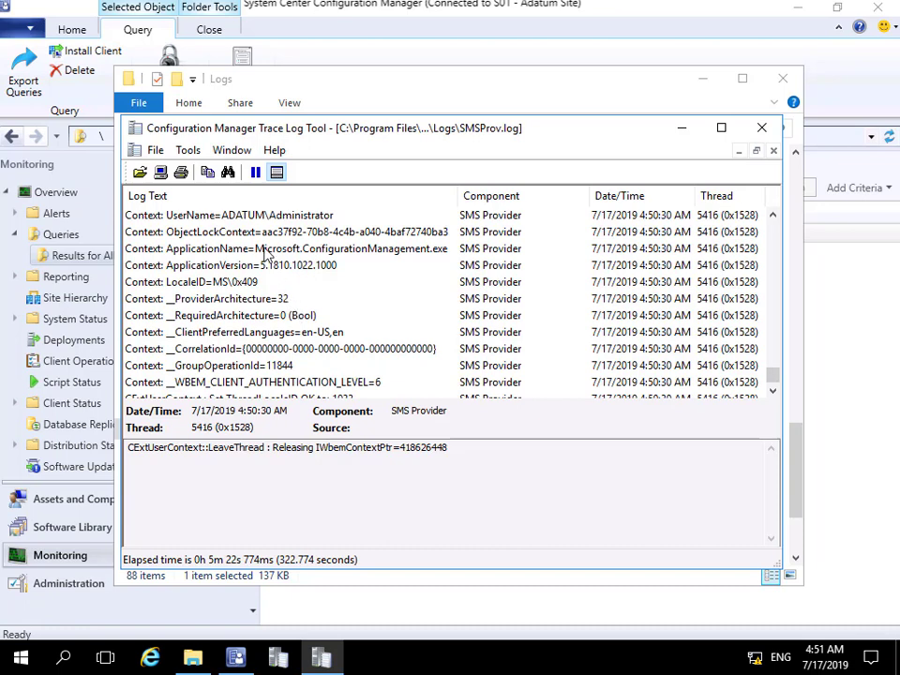
Search SMSProv.log downward for %LON% to find the entry for the executed query.
click(186, 151)
click(210, 172)
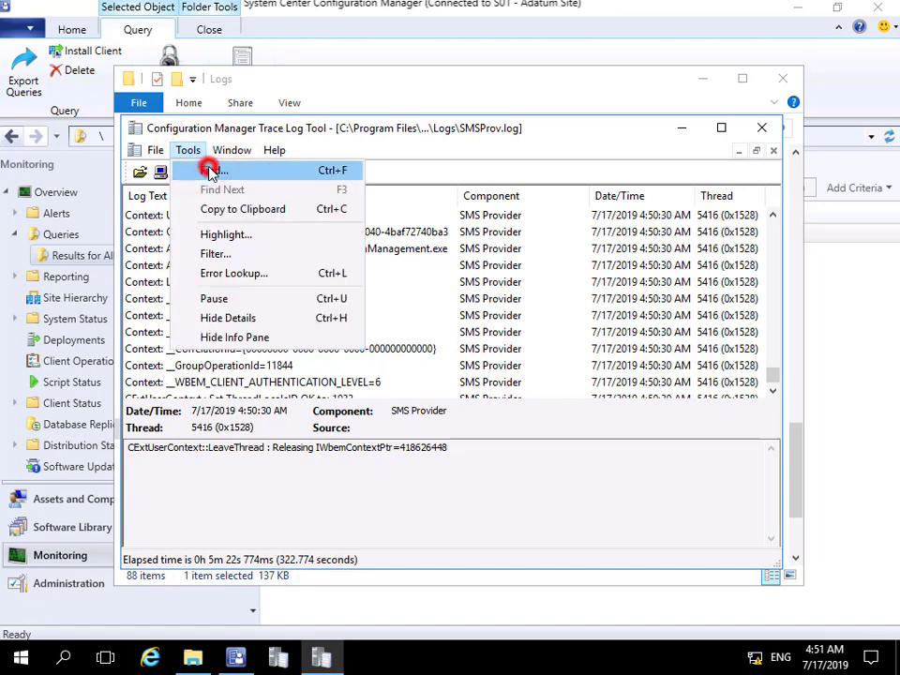
click(372, 333)
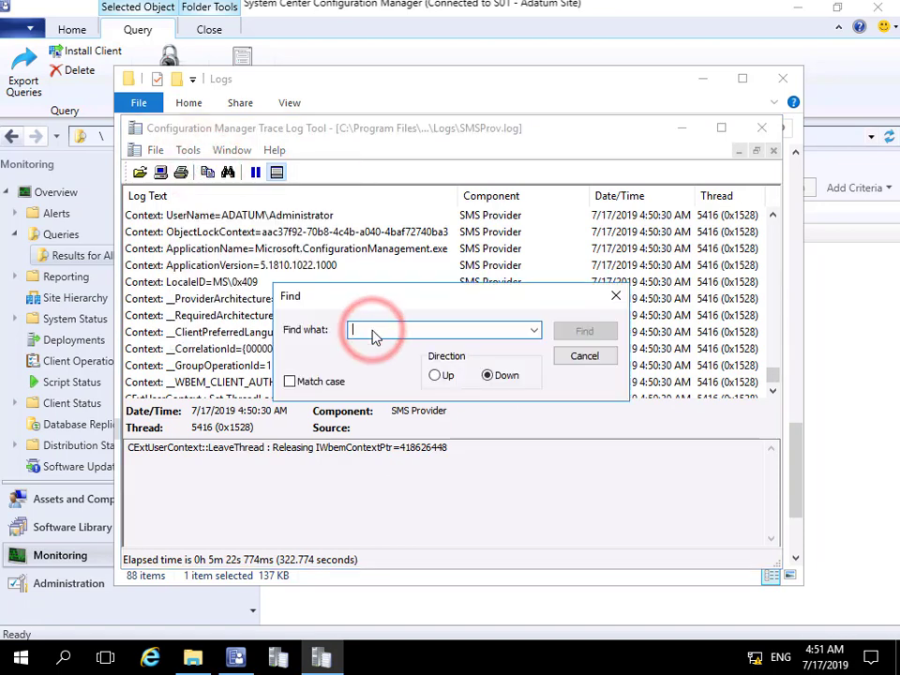
text(%LON%)
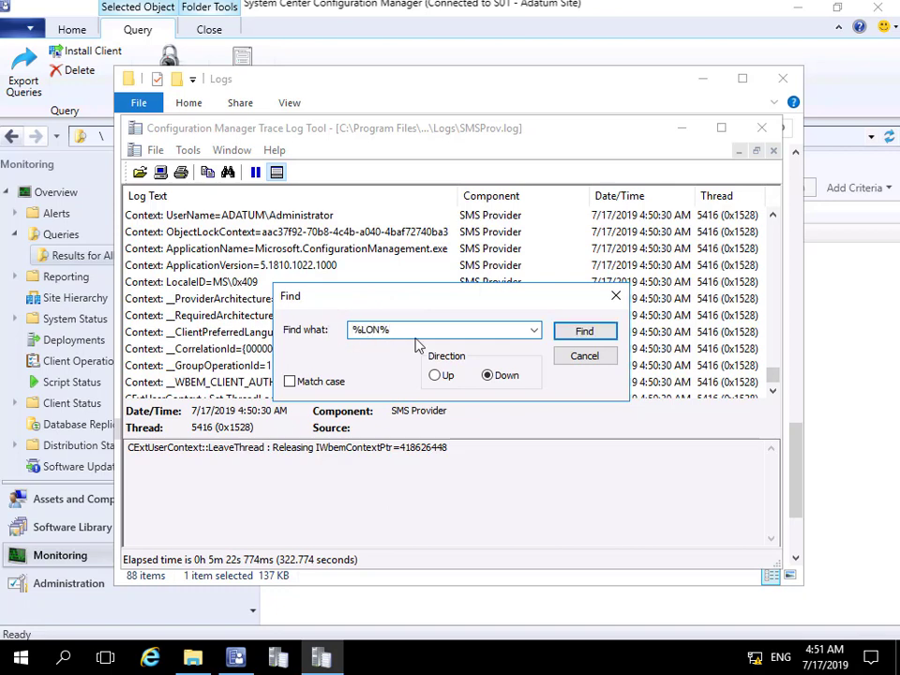
click(604, 336)
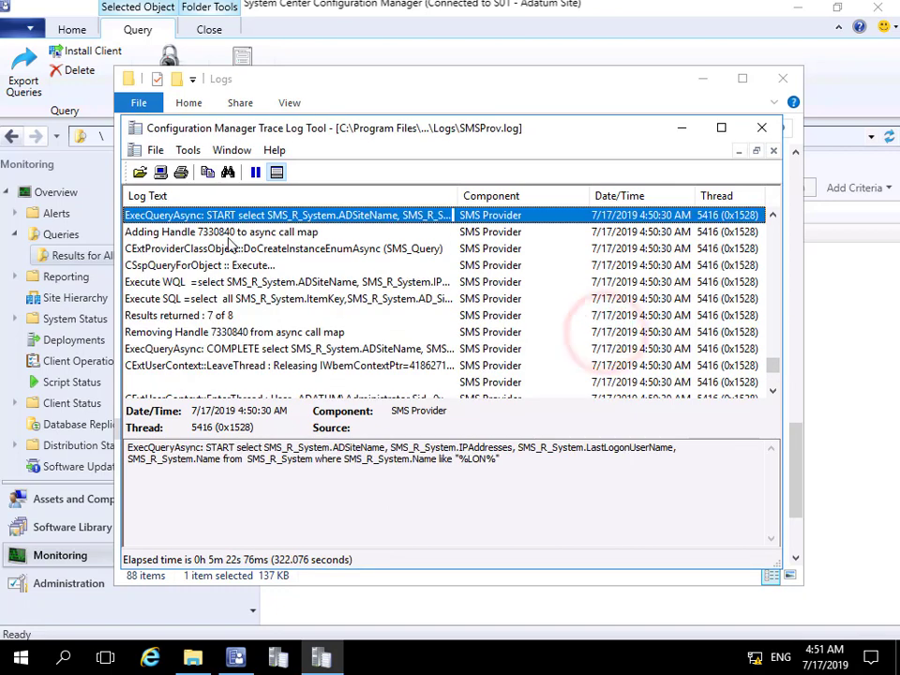